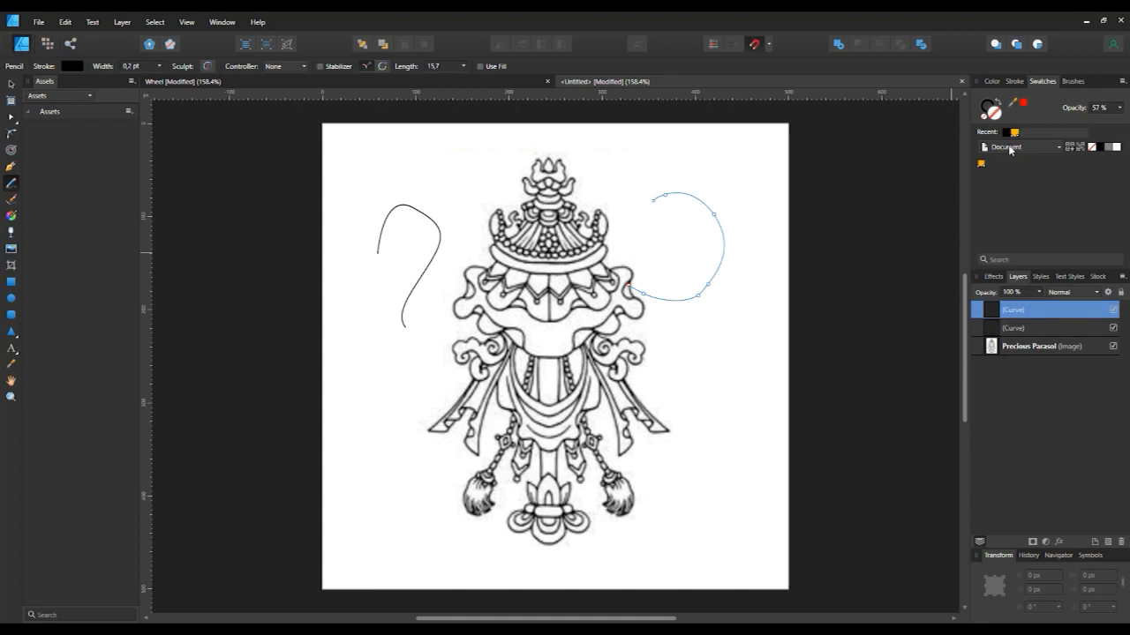
Step: Load the PANTONE GoeBridge coated palette and fill the round curve with orange at 61% opacity
click(1037, 147)
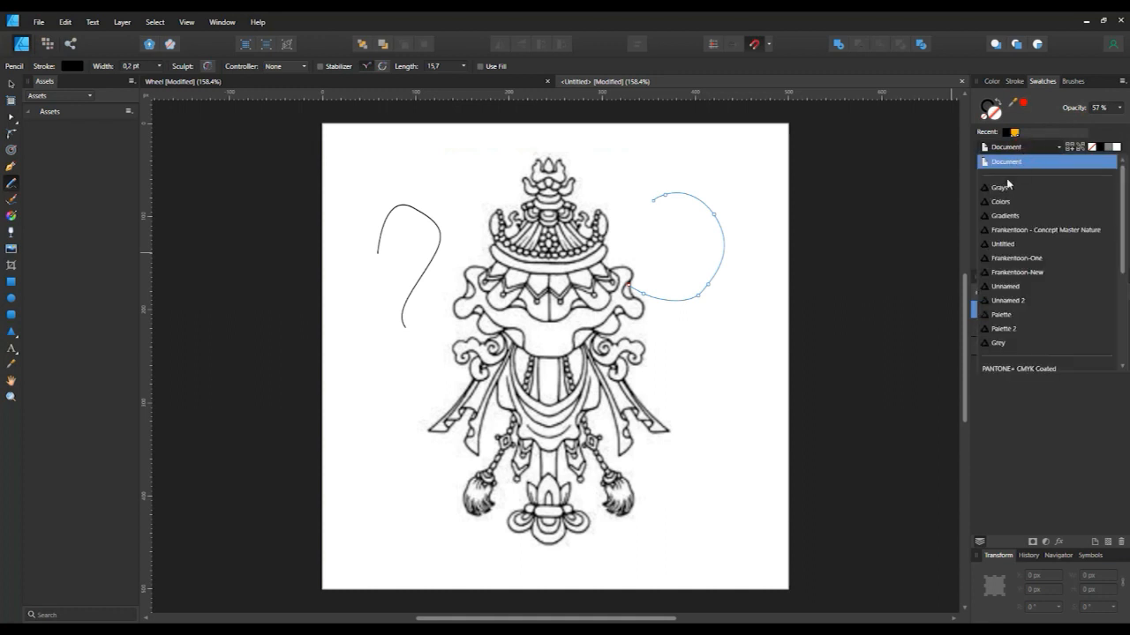
scroll(1011, 238, down, 1)
scroll(1011, 238, down, 1)
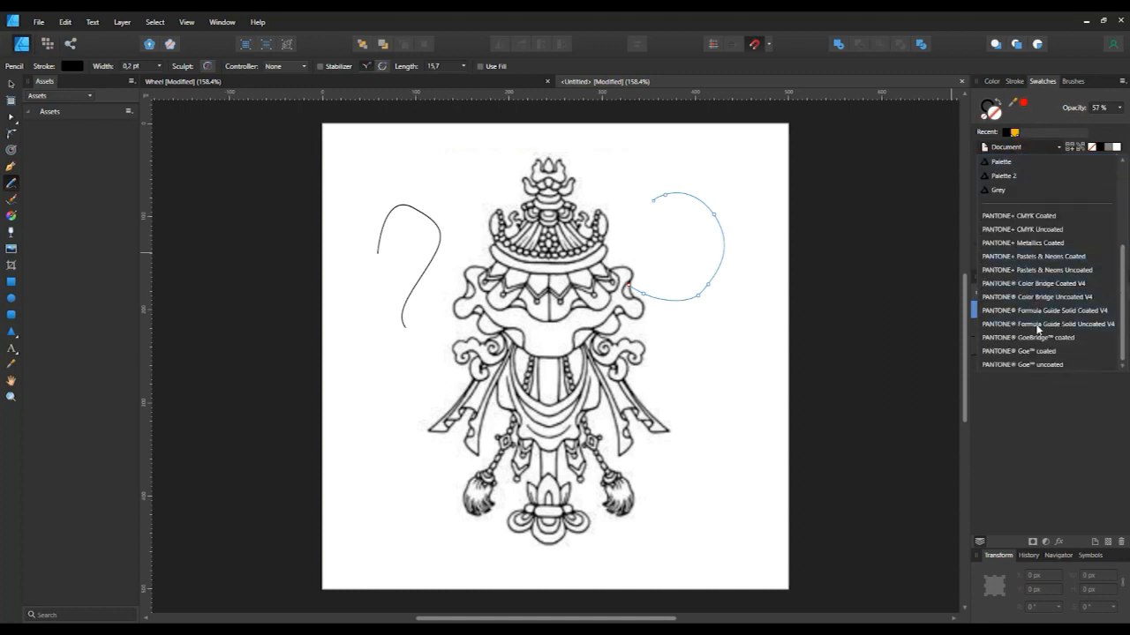
click(1039, 337)
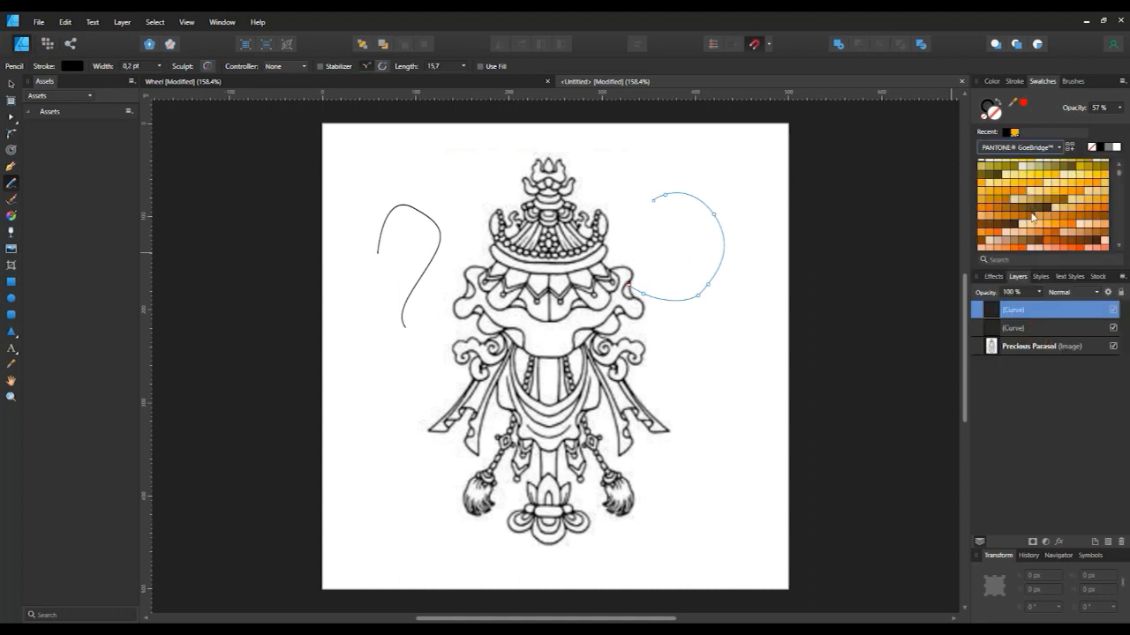
click(990, 231)
click(1120, 108)
drag(1123, 120, 1090, 120)
Step: Draw a test pencil curve across the canopy with Use Fill enabled, and delete all the test curves
drag(617, 272, 628, 275)
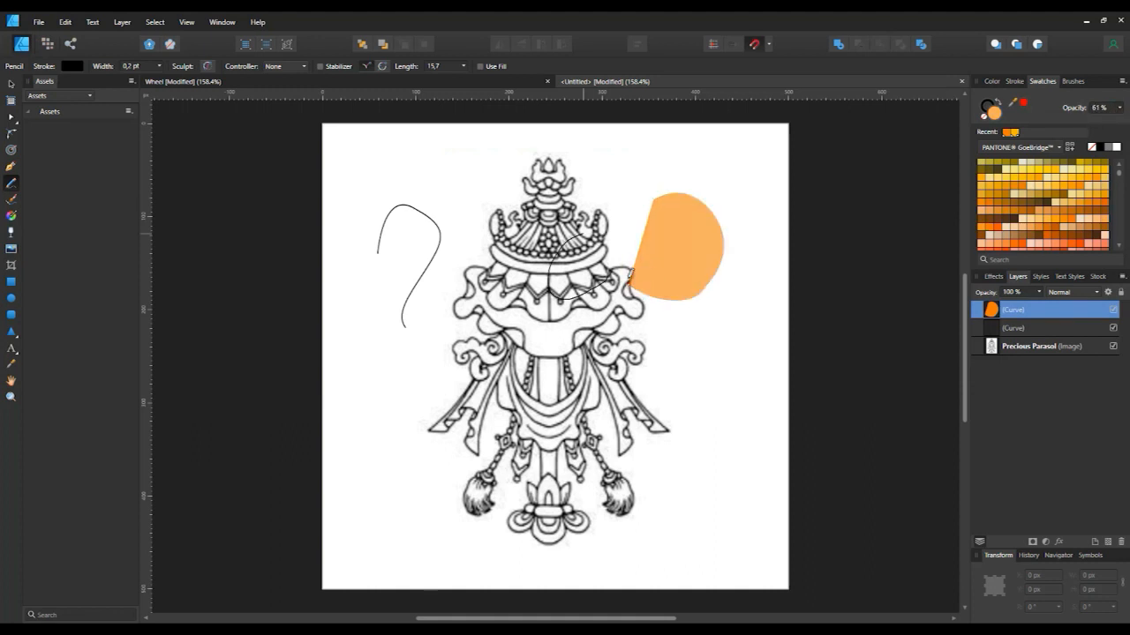
click(481, 66)
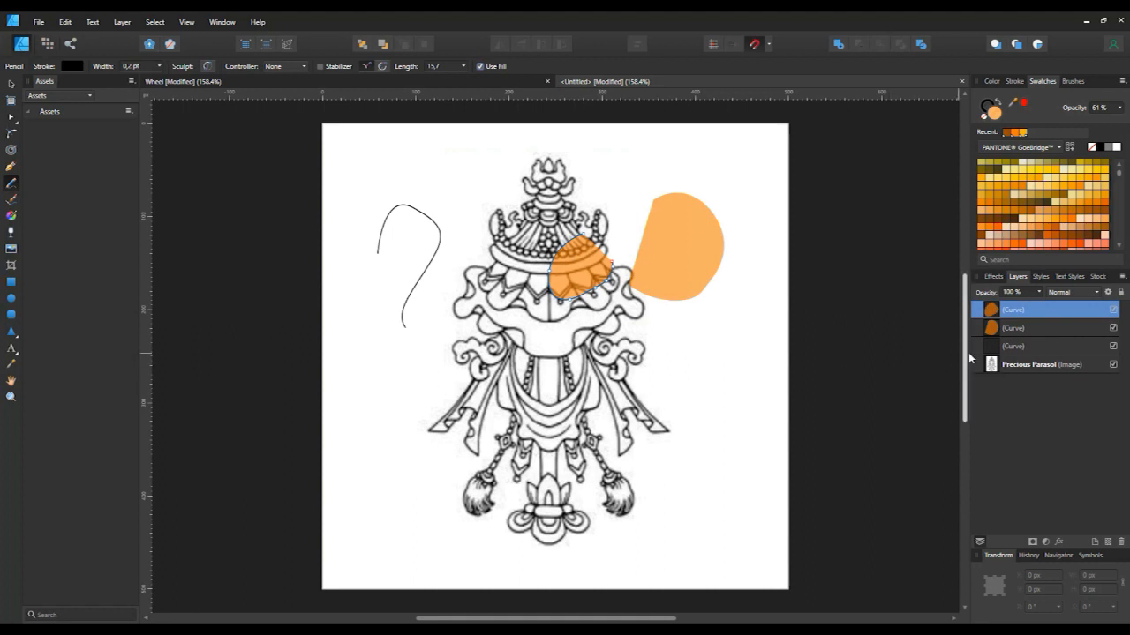
shift+click(1020, 348)
key(Delete)
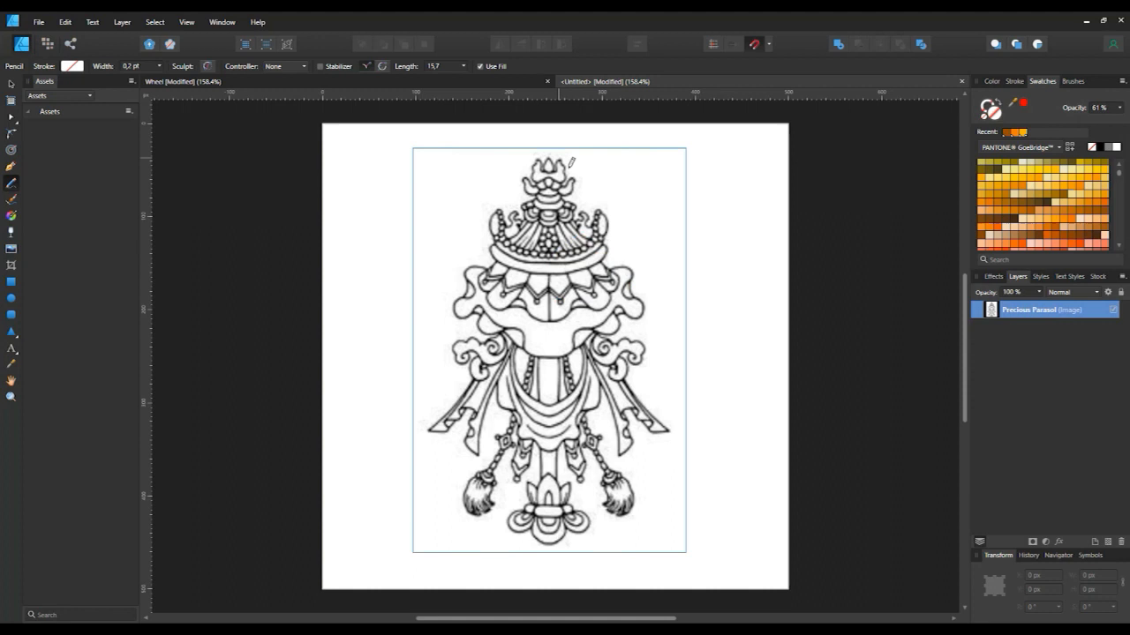
Step: Trace the central teardrop at the parasol's tip with the Pencil tool and recolour it bright orange
scroll(572, 168, up, 2)
scroll(565, 162, up, 4)
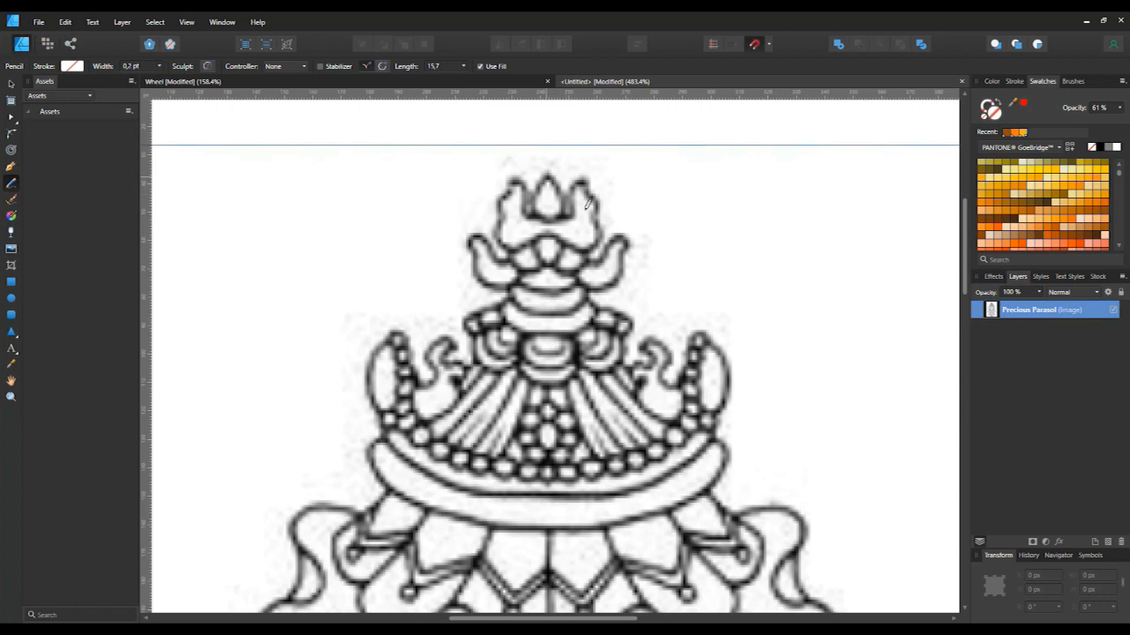
mouse_move(538, 215)
mouse_down()
mouse_move(548, 178)
mouse_move(559, 214)
mouse_up()
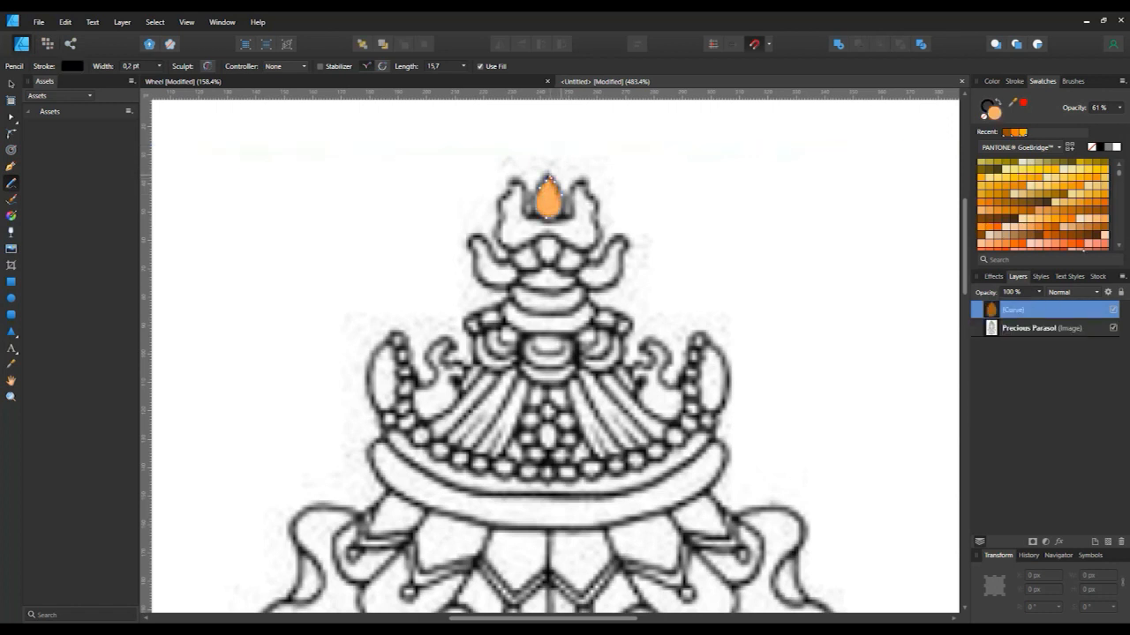
click(1017, 231)
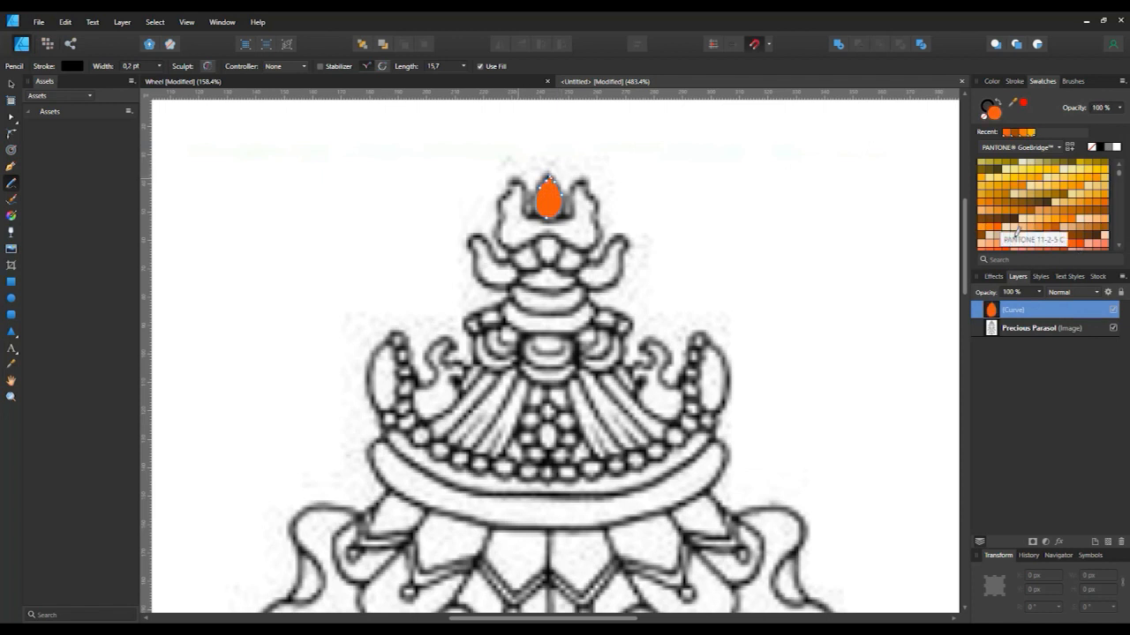
Step: Trace the left half of the crown beside the teardrop and set both shapes to 53% opacity
mouse_move(514, 181)
mouse_down()
mouse_move(547, 233)
mouse_move(507, 247)
mouse_move(510, 181)
mouse_up()
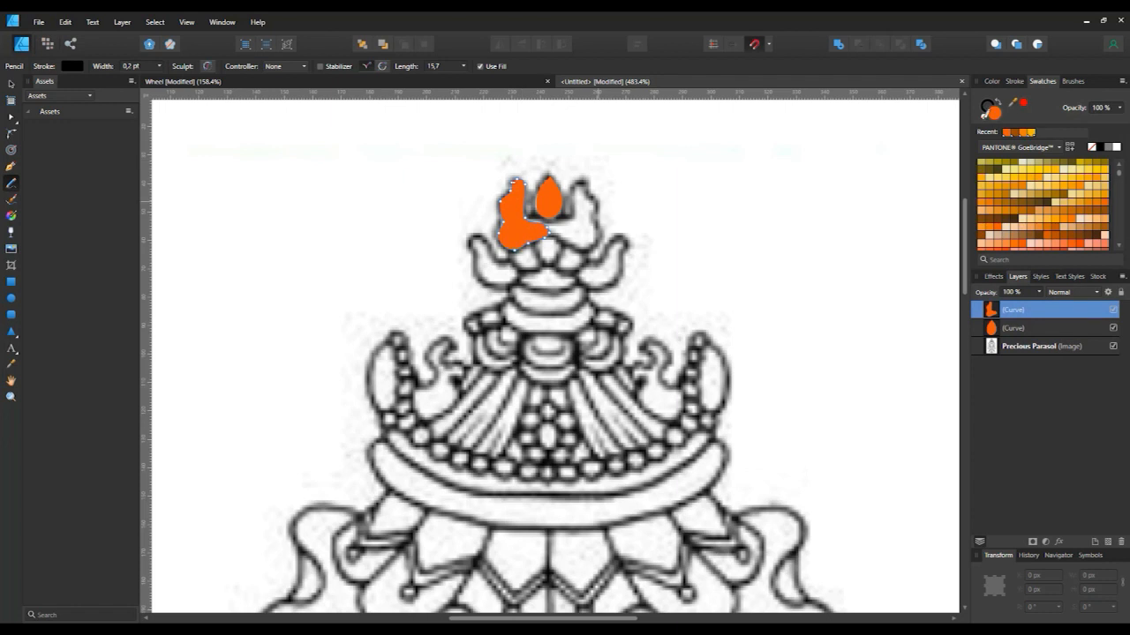
shift+click(1024, 330)
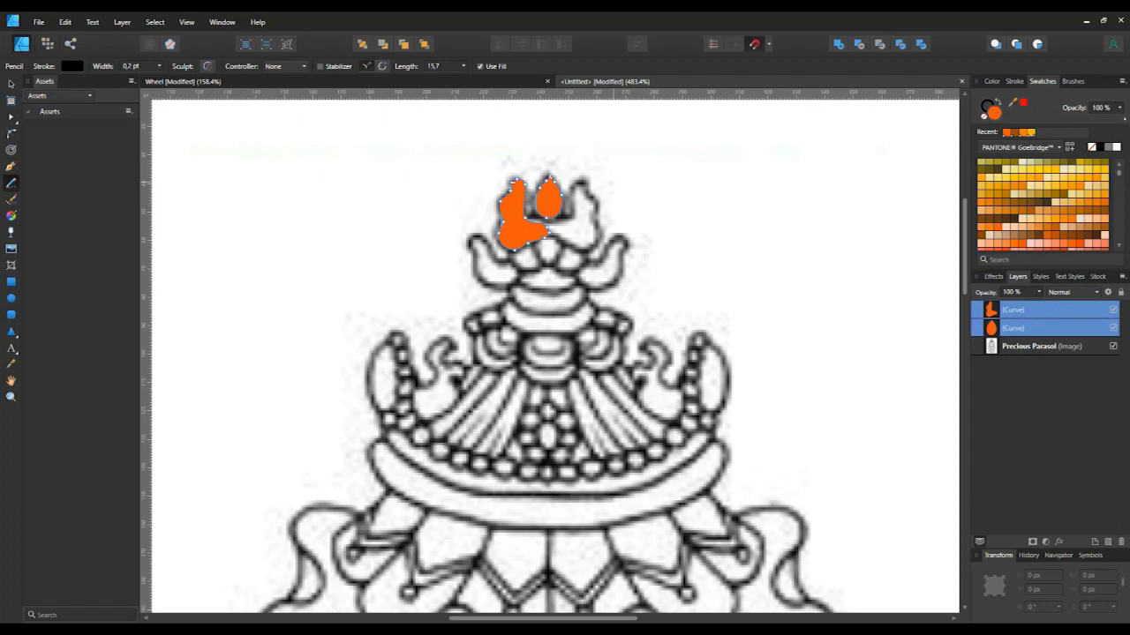
click(1119, 108)
drag(1121, 120, 1083, 120)
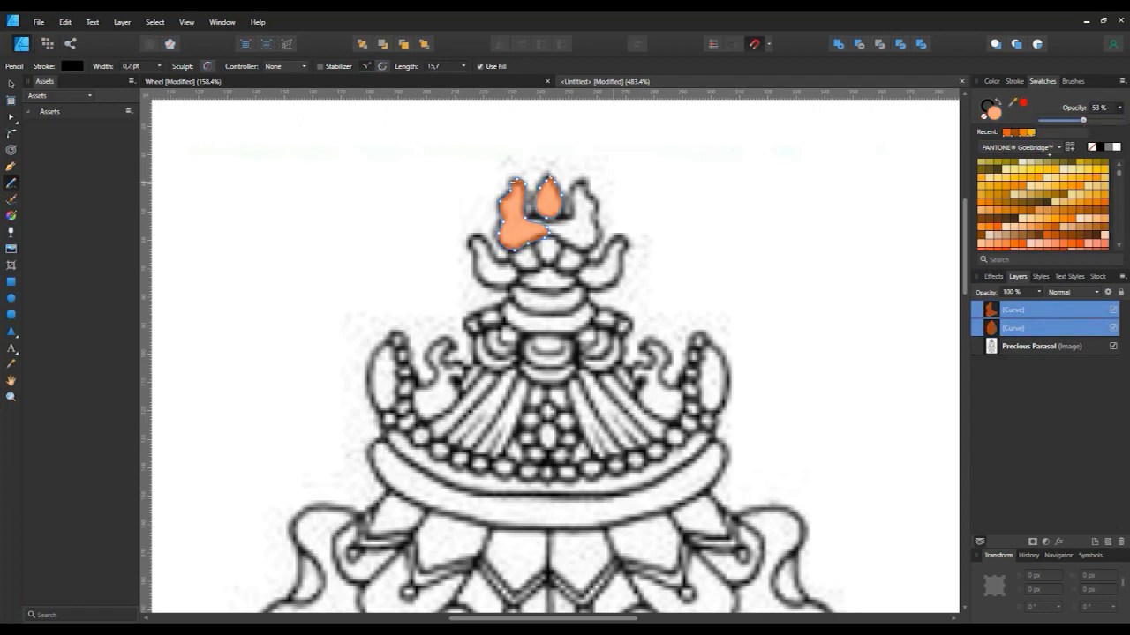
key(ctrl+d)
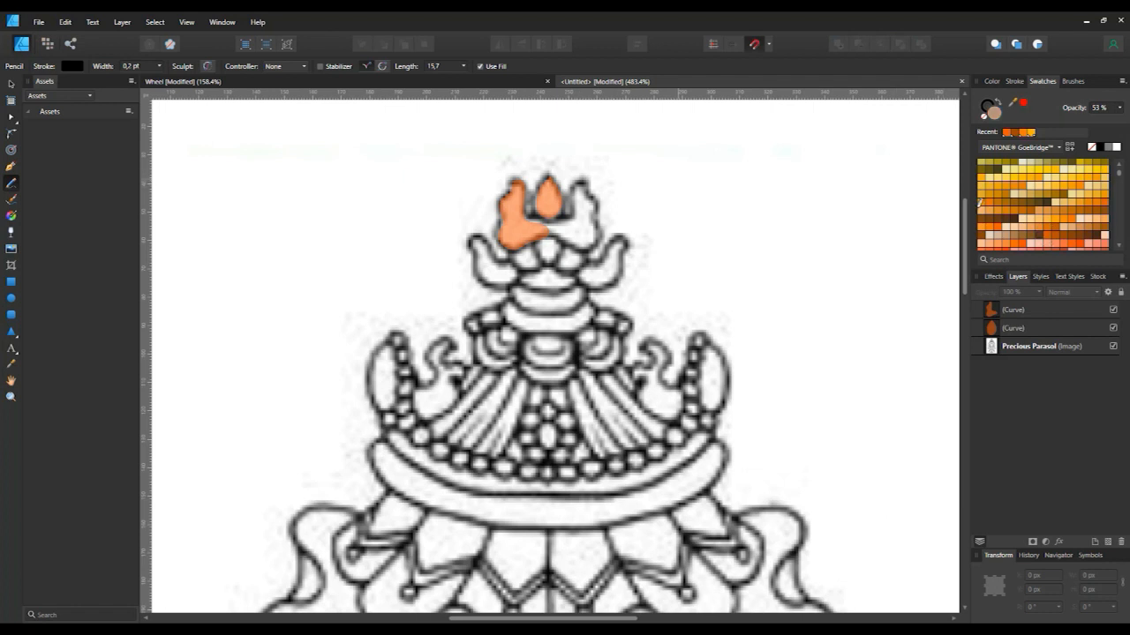
Step: Trace the right half of the crown in light orange and merge it with the left half using Add
click(1031, 132)
mouse_move(579, 196)
mouse_down()
mouse_move(538, 228)
mouse_move(565, 221)
mouse_move(578, 198)
mouse_move(598, 240)
mouse_up()
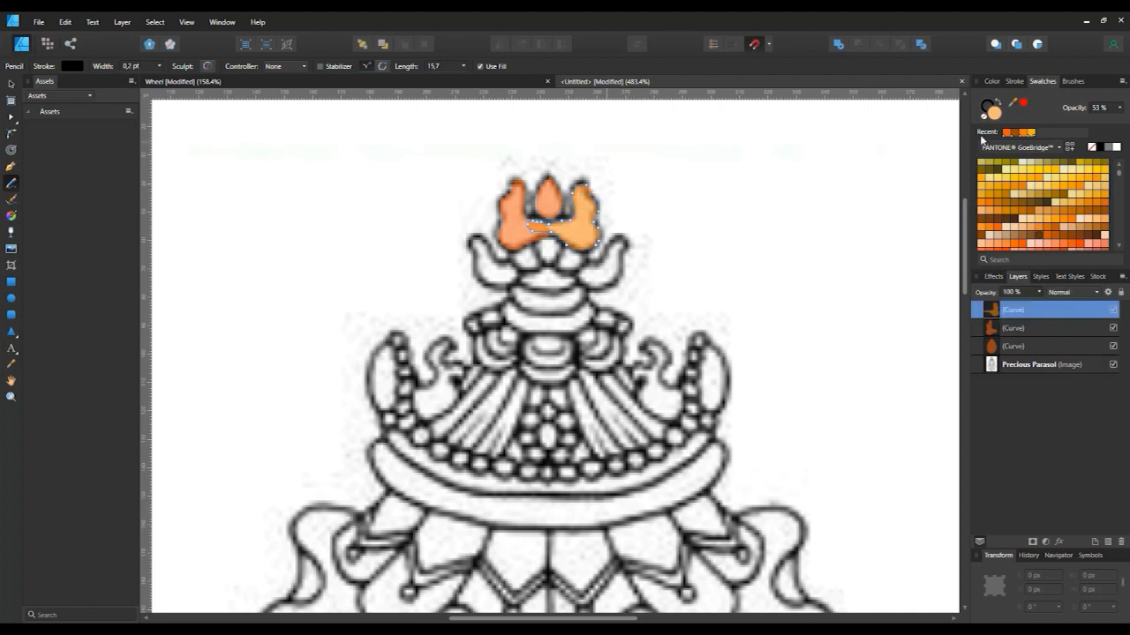
shift+click(1019, 328)
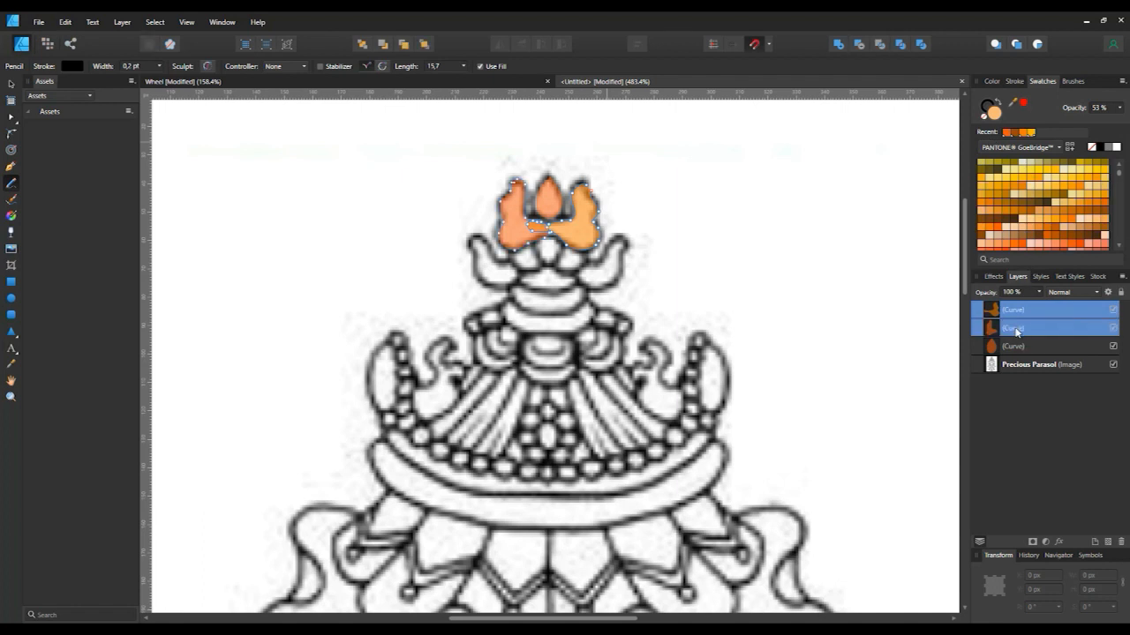
click(838, 44)
key(ctrl+d)
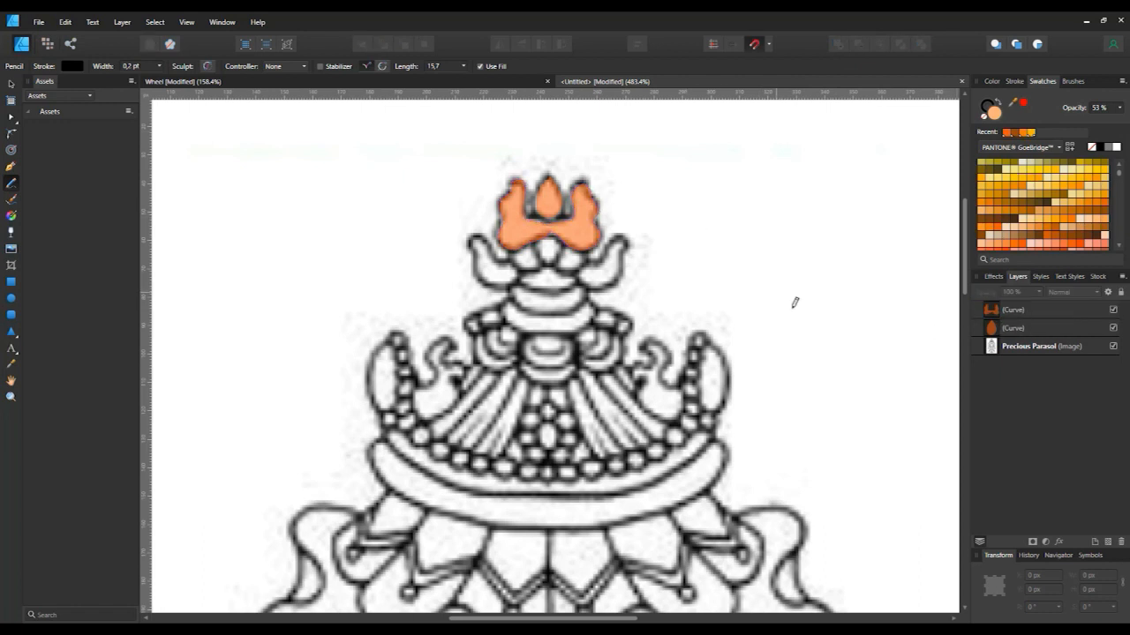
Step: Trace the two horn-shaped ornaments below the crown in grey-brown and group them
click(1016, 220)
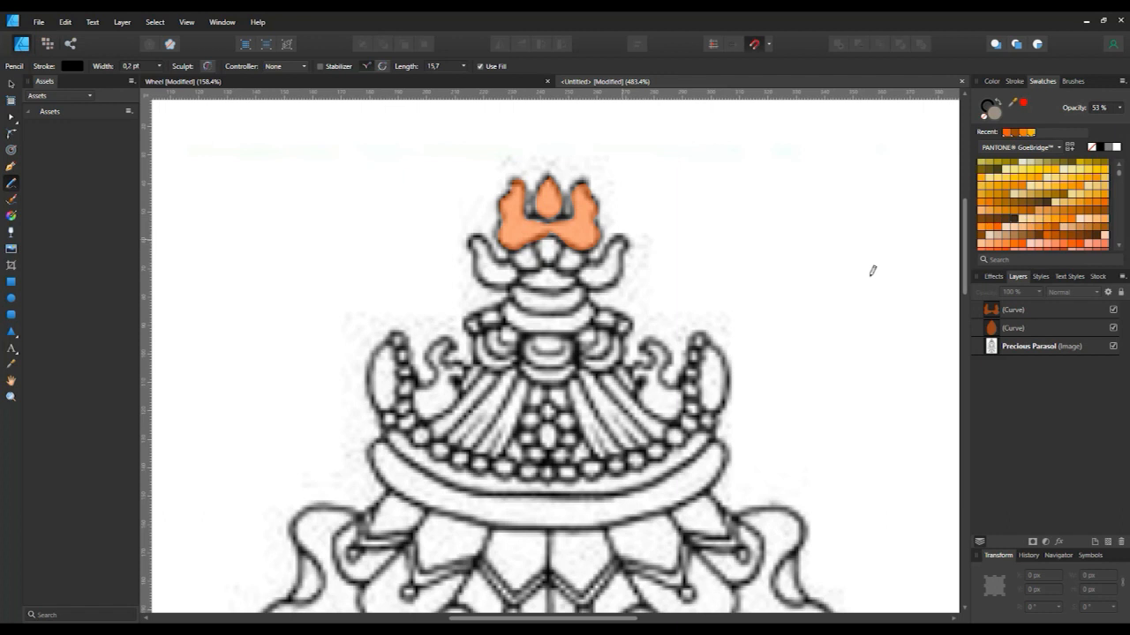
mouse_move(622, 241)
mouse_down()
mouse_move(593, 260)
mouse_move(589, 284)
mouse_move(621, 243)
mouse_up()
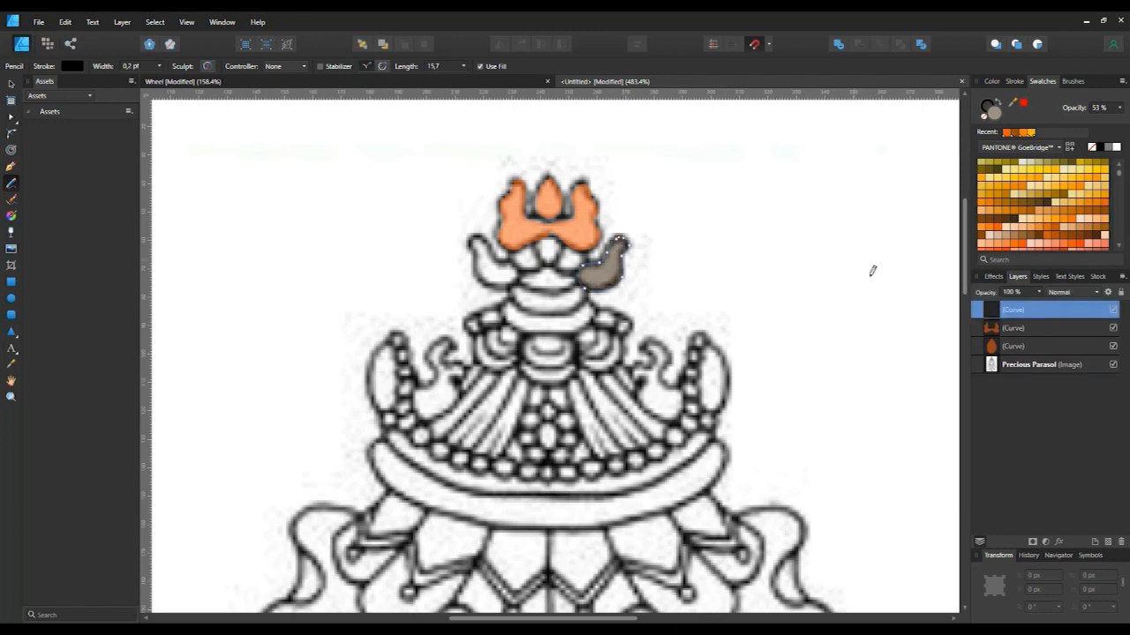
mouse_move(508, 247)
mouse_down()
mouse_move(490, 255)
mouse_move(471, 238)
mouse_move(481, 274)
mouse_move(508, 288)
mouse_move(508, 260)
mouse_up()
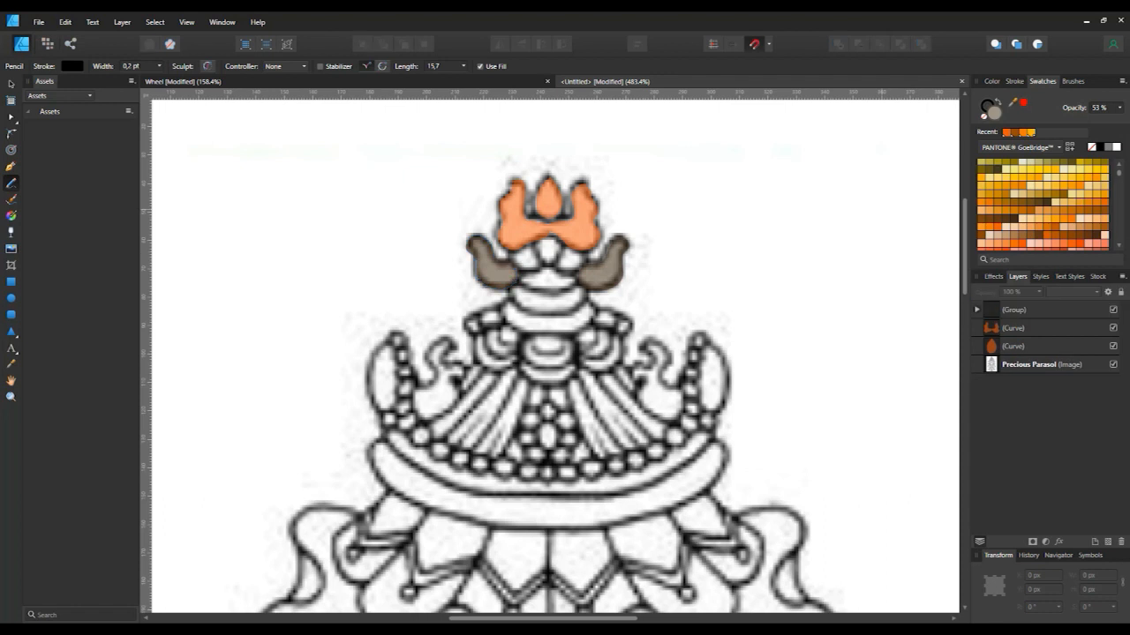
Step: Trace the three round beads between the horns in light orange, with the right bead and the shape beneath them in darker orange
click(980, 244)
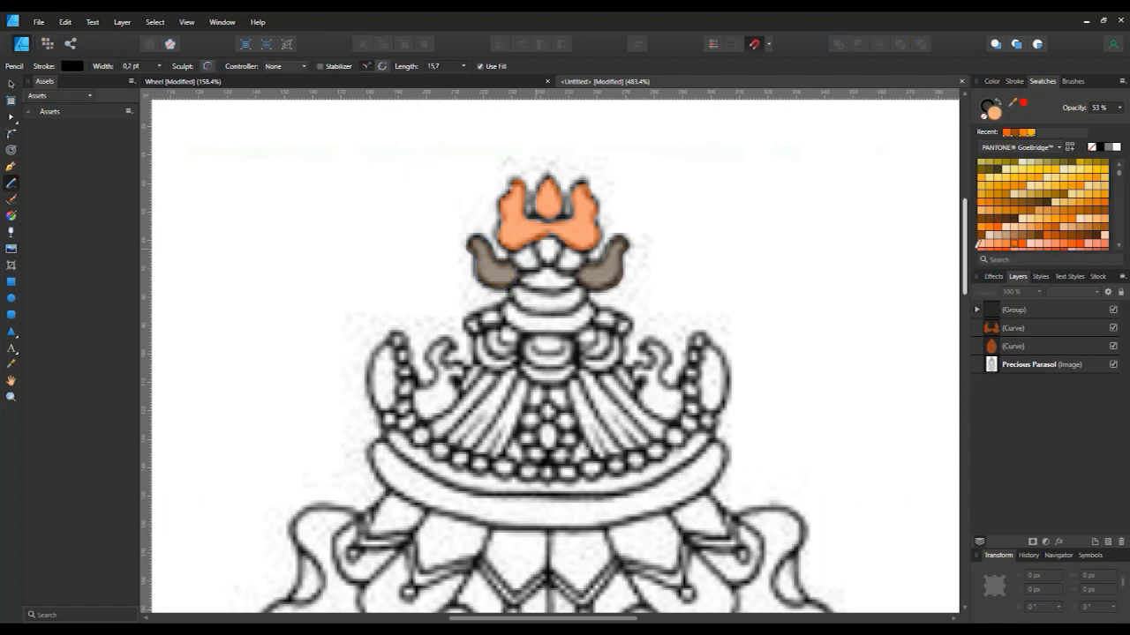
mouse_move(532, 246)
mouse_down()
mouse_move(535, 268)
mouse_move(547, 252)
mouse_move(545, 265)
mouse_move(570, 270)
mouse_move(583, 258)
mouse_move(574, 250)
mouse_up()
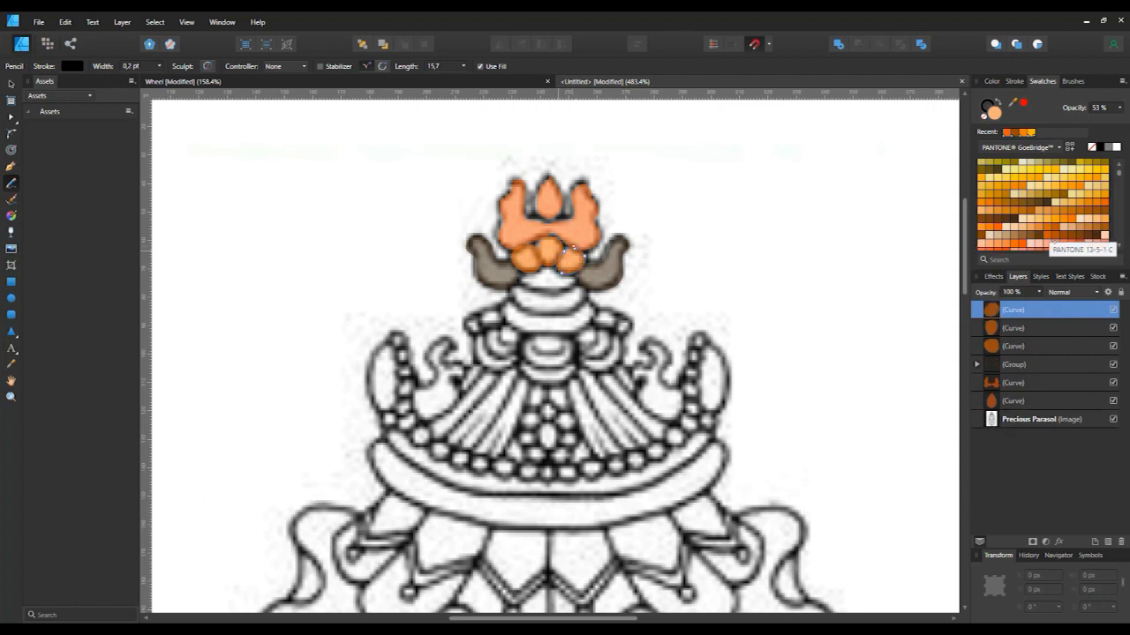
click(1047, 236)
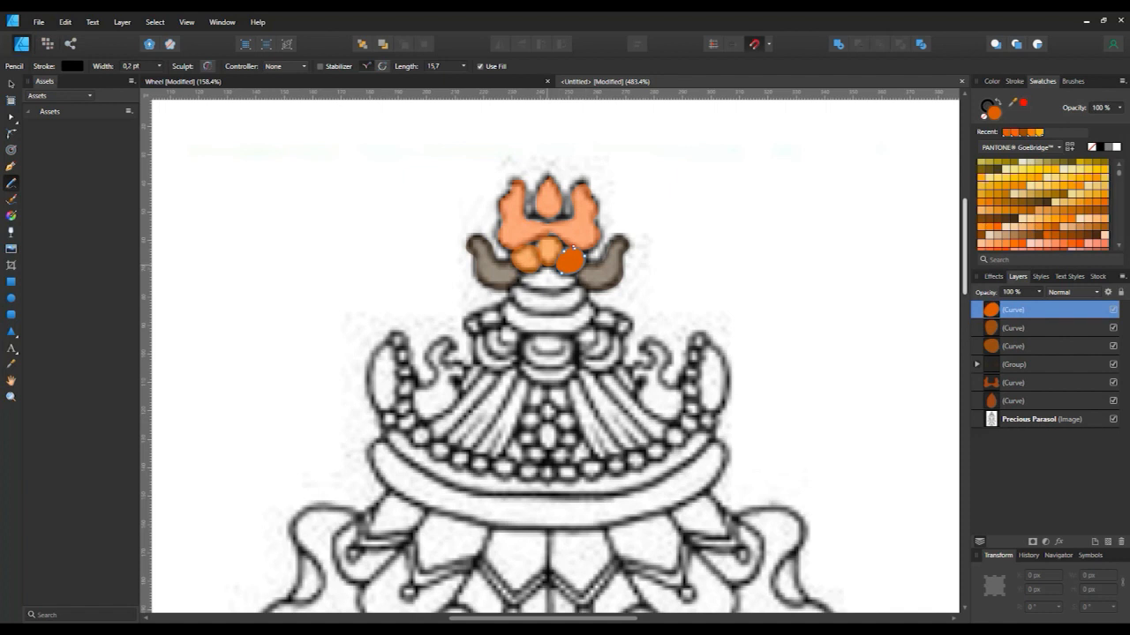
mouse_move(572, 273)
mouse_down()
mouse_move(536, 287)
mouse_move(523, 272)
mouse_up()
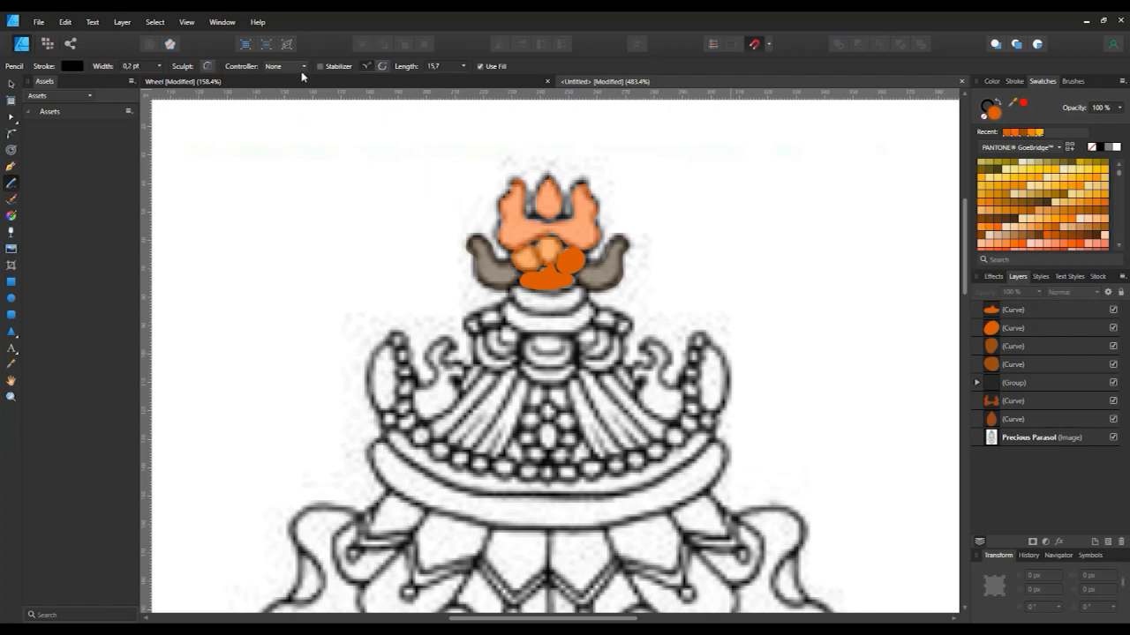
click(66, 22)
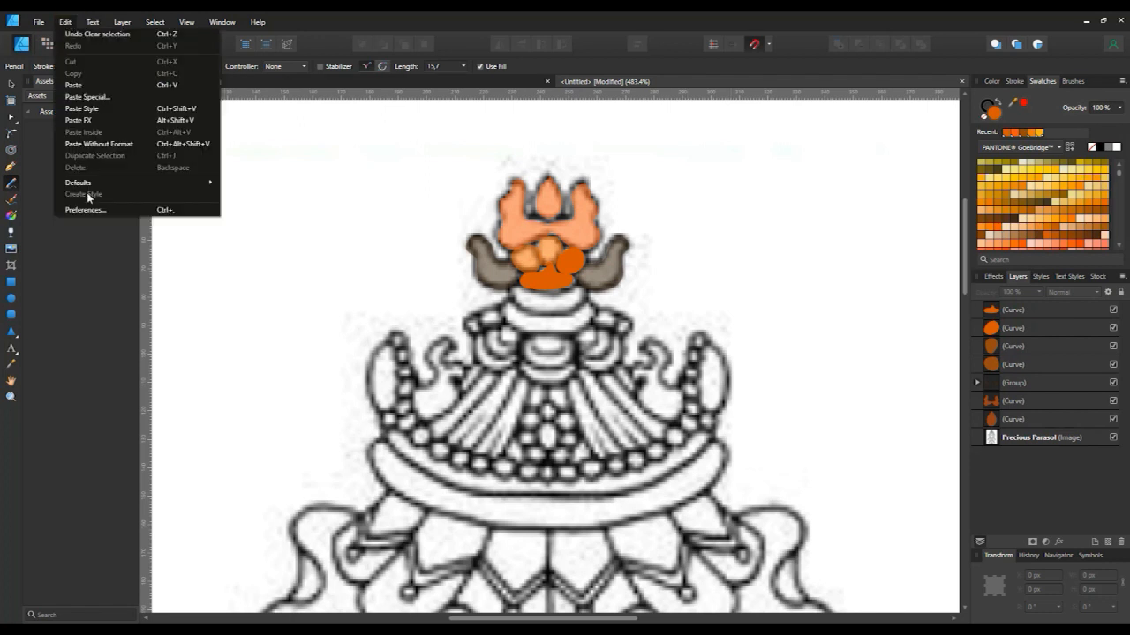
click(711, 245)
scroll(725, 258, up, 1)
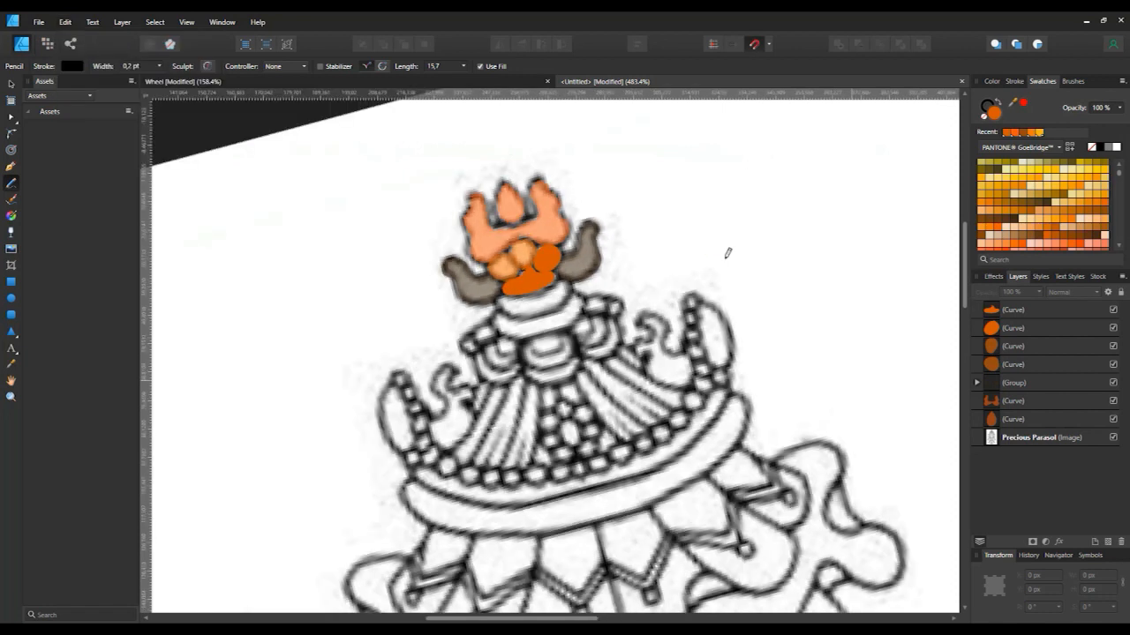
scroll(727, 254, up, 1)
scroll(727, 253, down, 4)
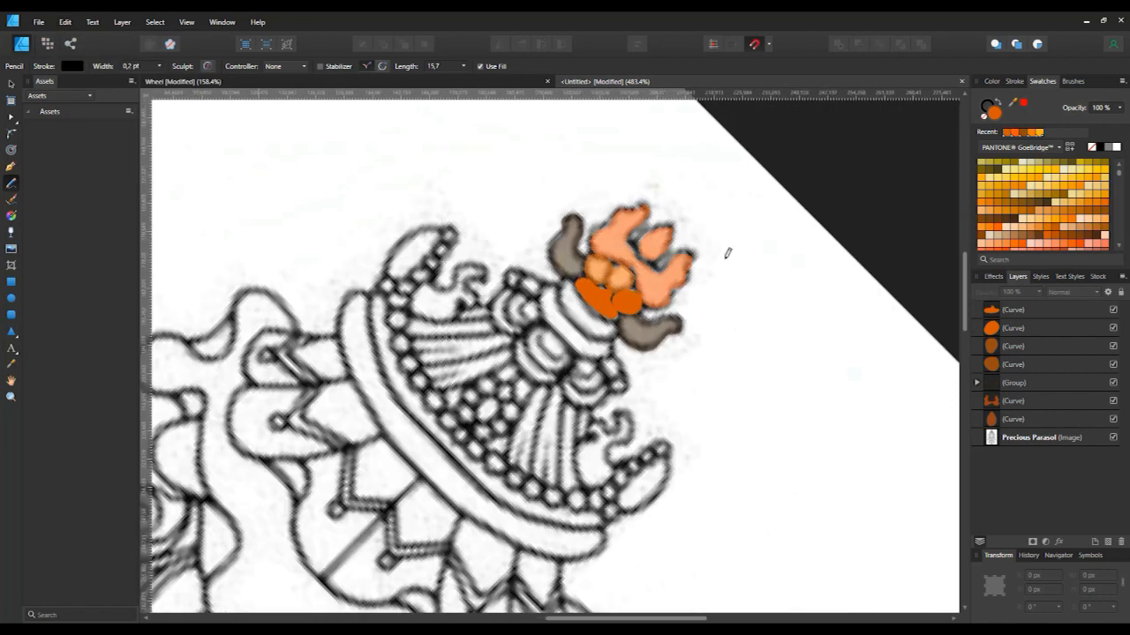
scroll(727, 253, up, 3)
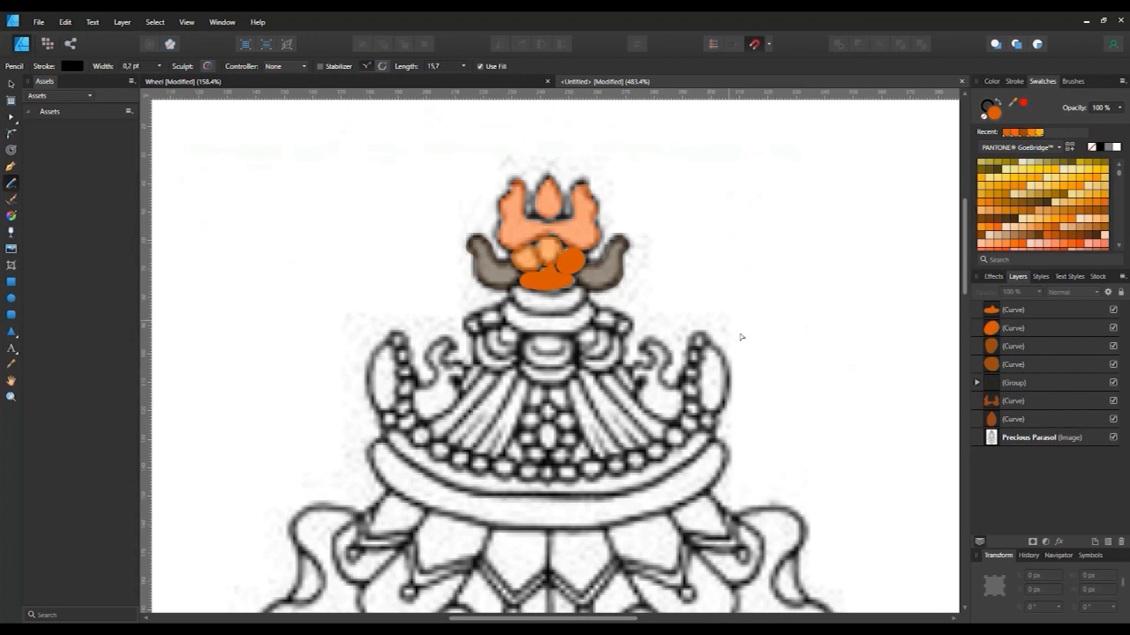
key(ctrl+0)
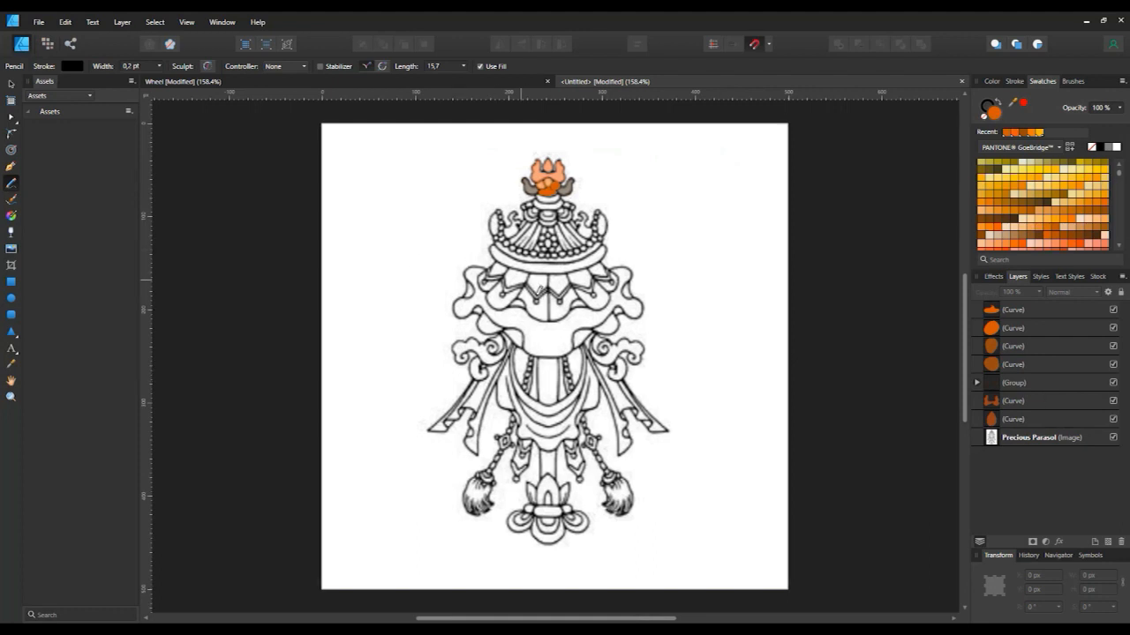
Step: Trace the leftmost petal under the canopy's rim as a closed Pen tool curve and enable Use Fill to colour it orange
scroll(539, 291, up, 2)
click(11, 166)
scroll(525, 302, up, 1)
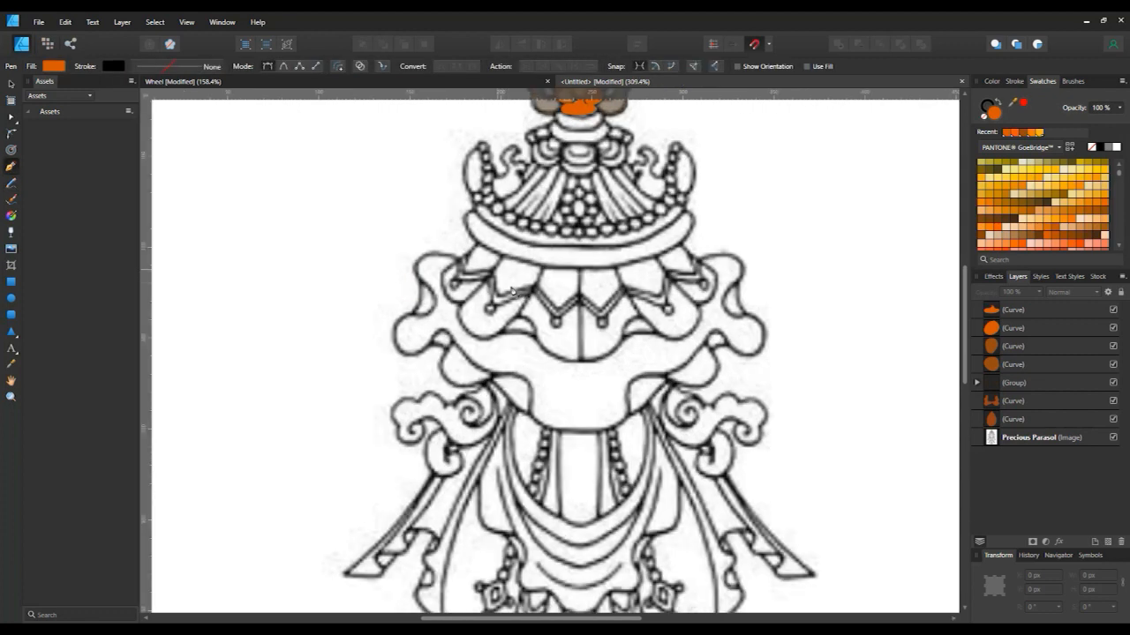
scroll(516, 294, up, 2)
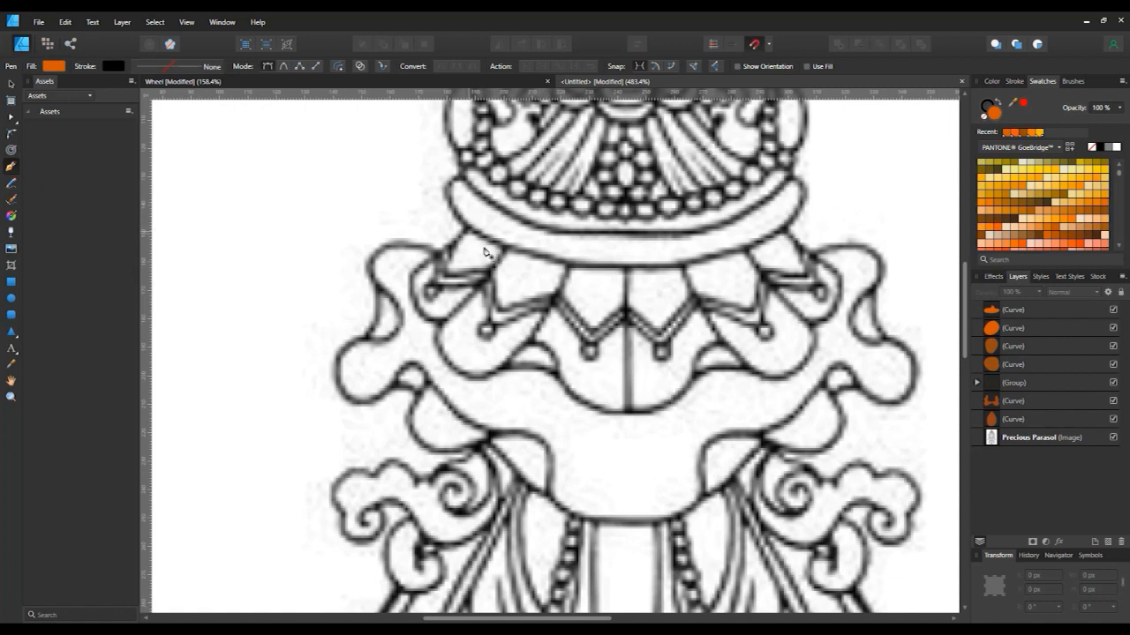
click(416, 269)
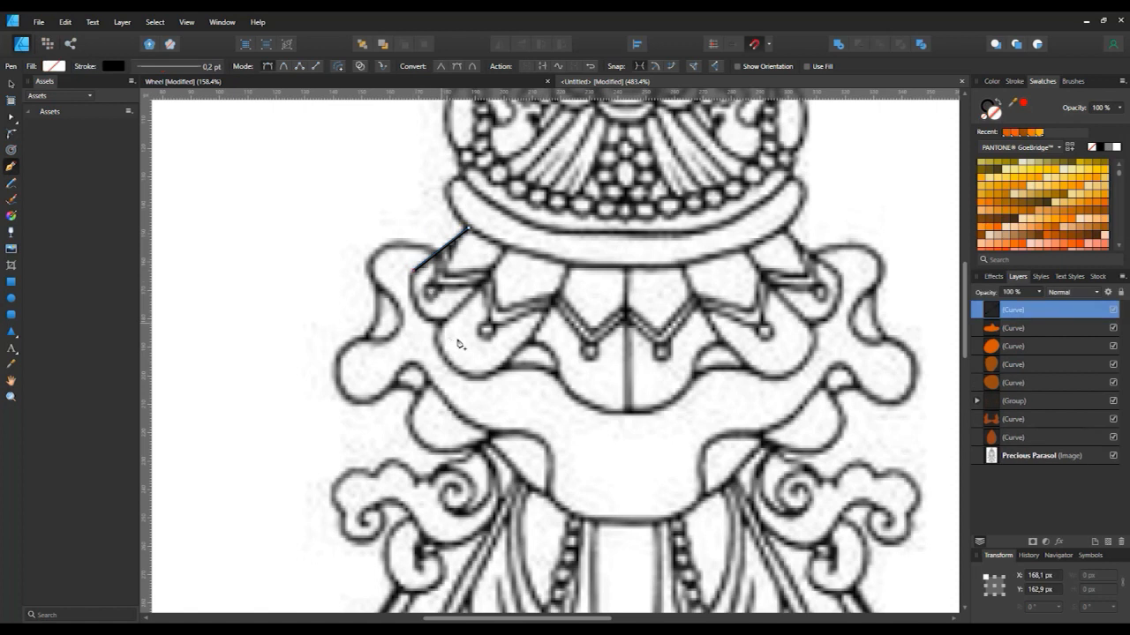
click(442, 322)
mouse_move(504, 334)
mouse_down()
mouse_move(519, 327)
mouse_move(510, 340)
mouse_up()
click(525, 267)
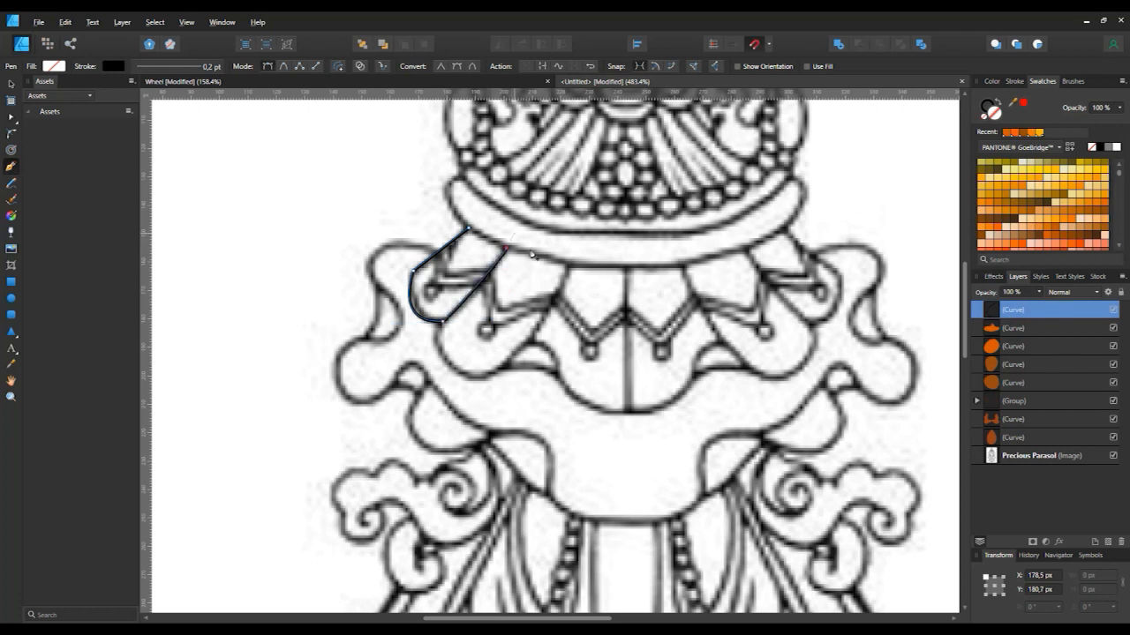
click(467, 231)
key(ctrl+z)
click(469, 231)
click(808, 66)
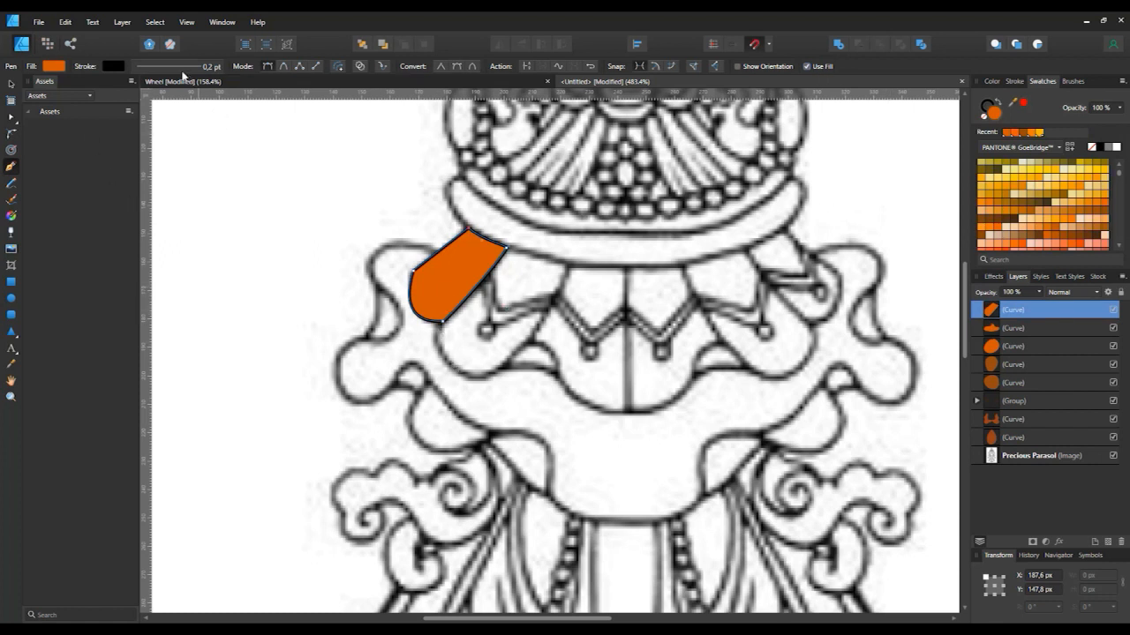
Step: Remove the orange petal's stroke and restore it as a solid 0.2 pt line
click(181, 71)
click(141, 90)
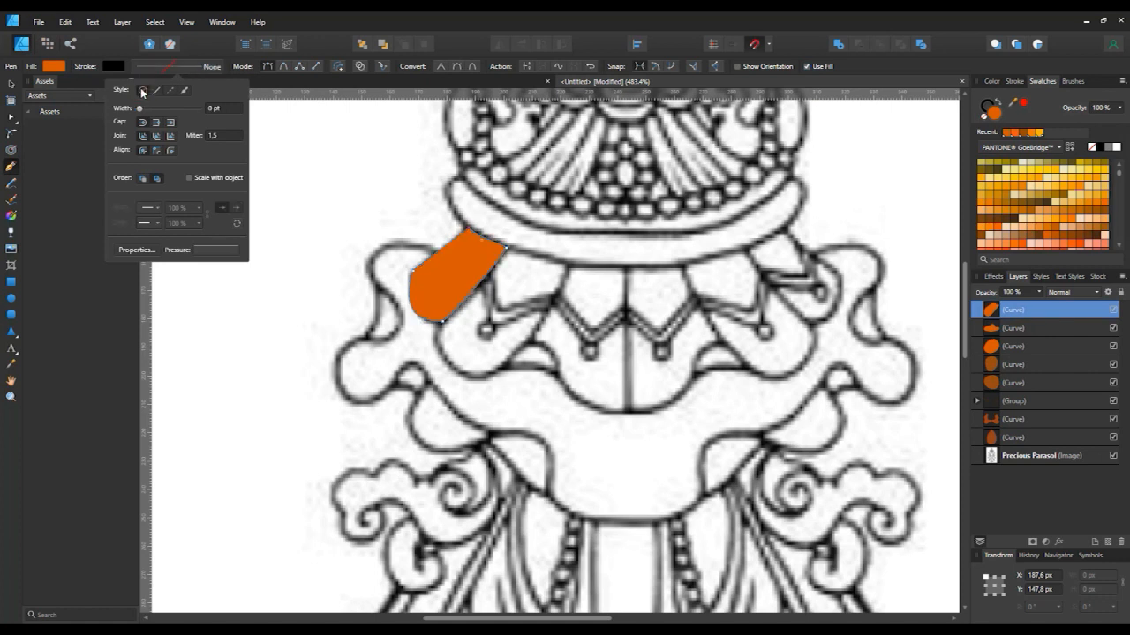
click(156, 91)
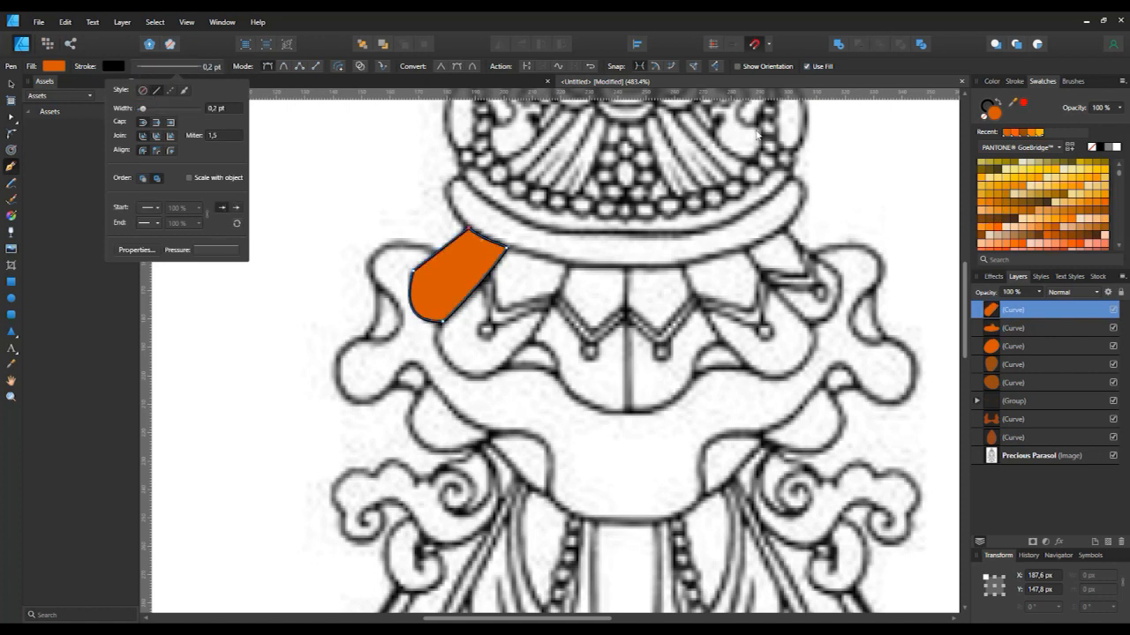
Step: Reduce the orange petal's fill opacity to 75 %
click(1119, 109)
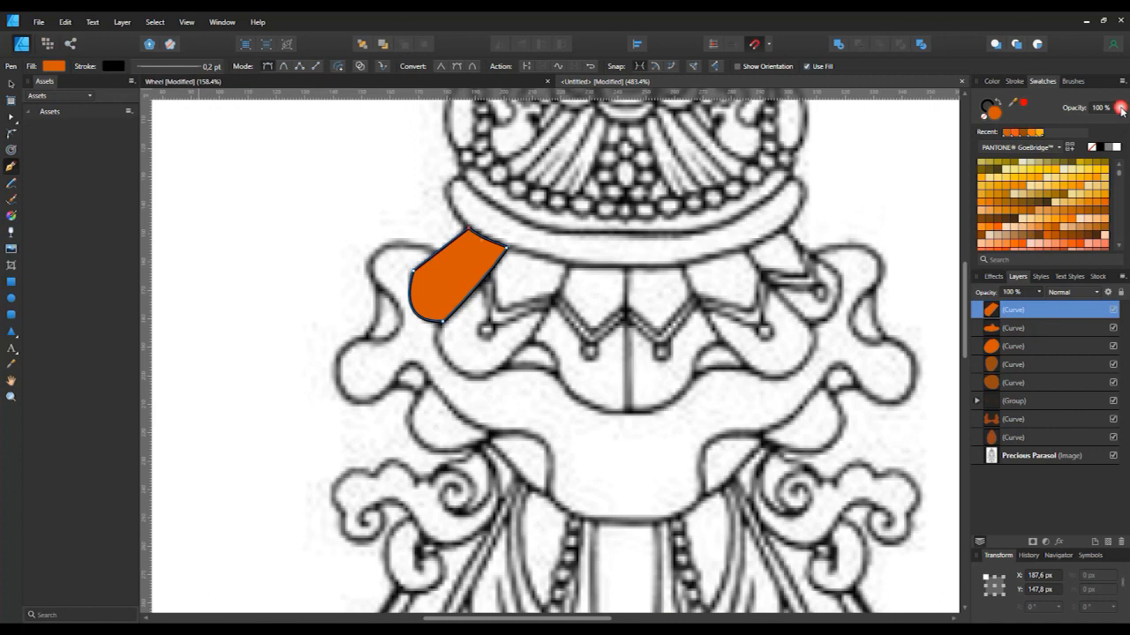
drag(1121, 121, 1100, 120)
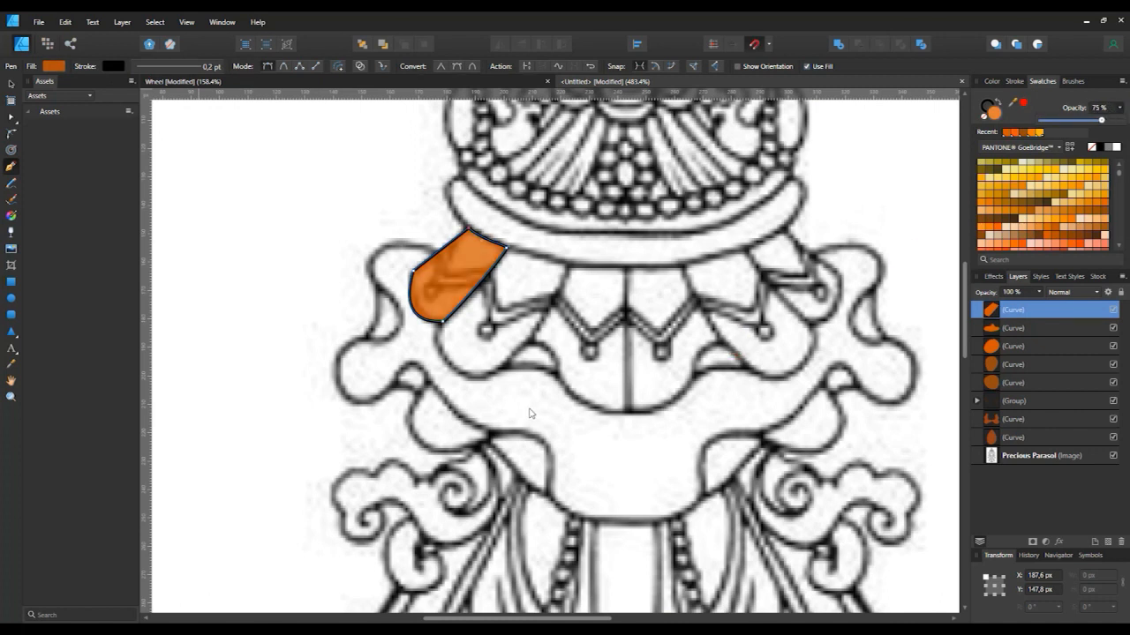
scroll(530, 412, down, 5)
scroll(575, 395, up, 4)
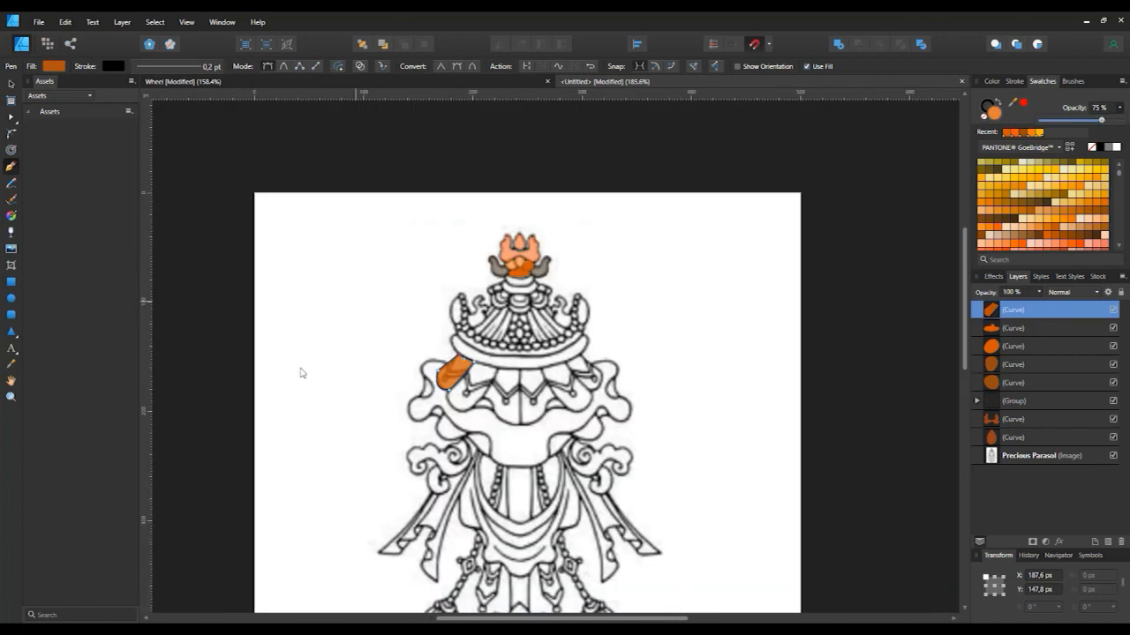
Step: Draw two overlapping orange Pencil tool shapes on the blank canvas beside the parasol and merge them with Add
click(18, 179)
scroll(507, 384, up, 2)
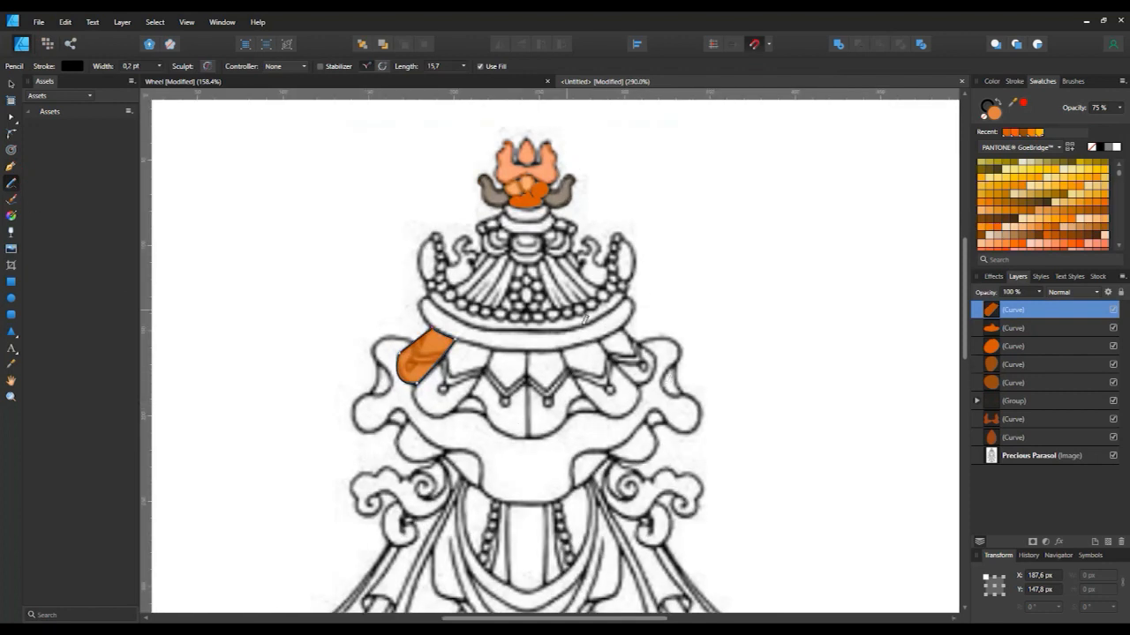
key(ctrl+d)
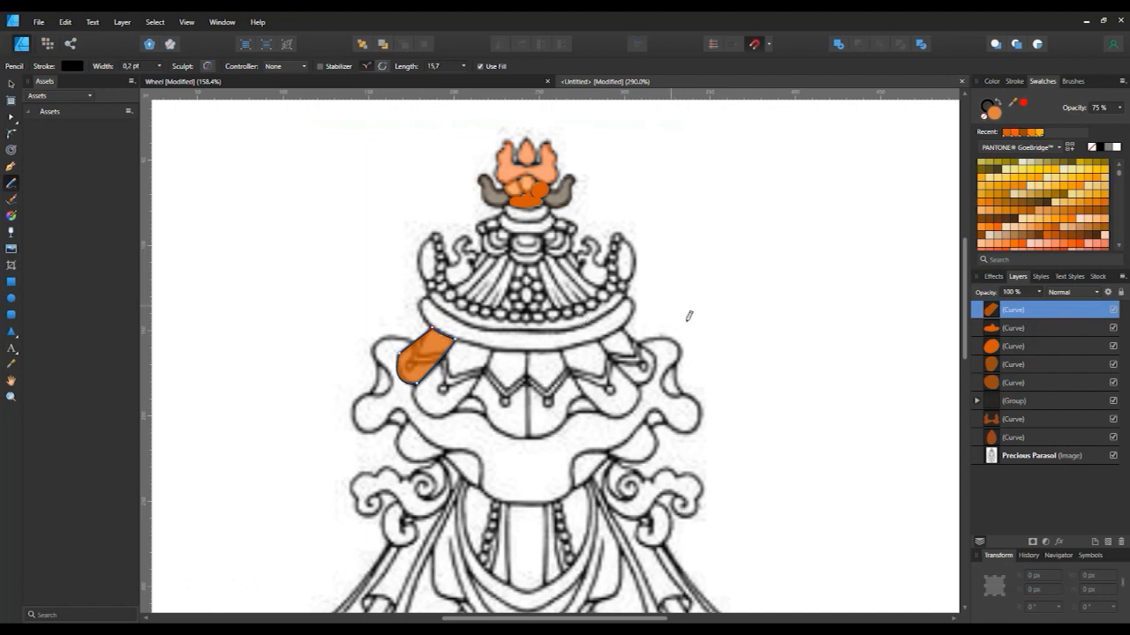
key(ctrl+d)
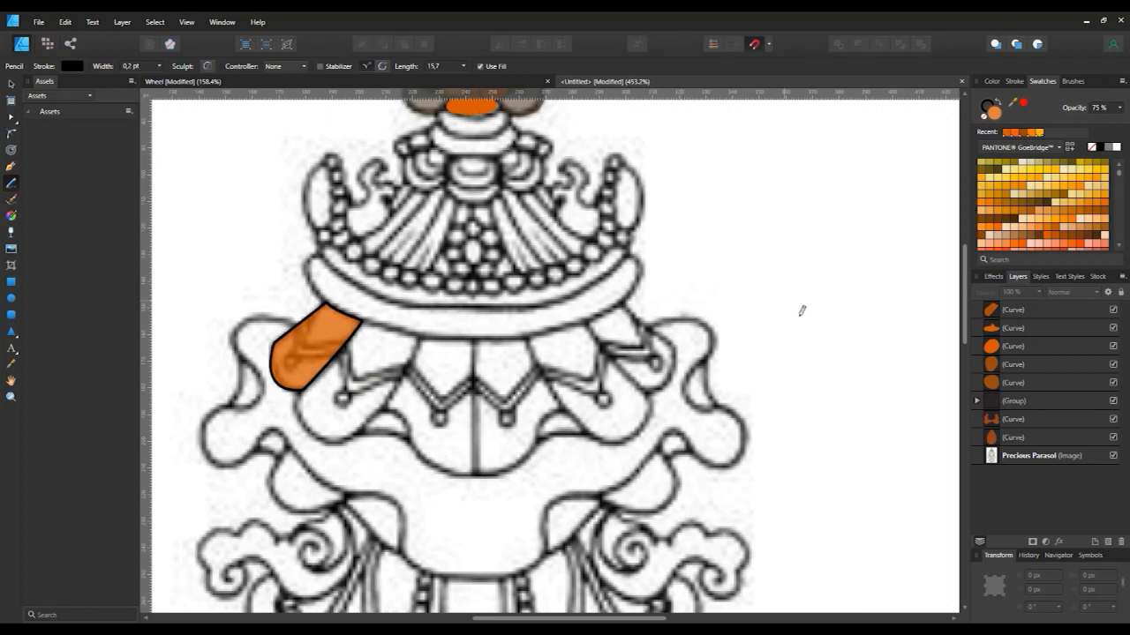
mouse_move(733, 255)
mouse_down()
mouse_move(797, 277)
mouse_move(778, 251)
mouse_move(786, 301)
mouse_move(851, 265)
mouse_up()
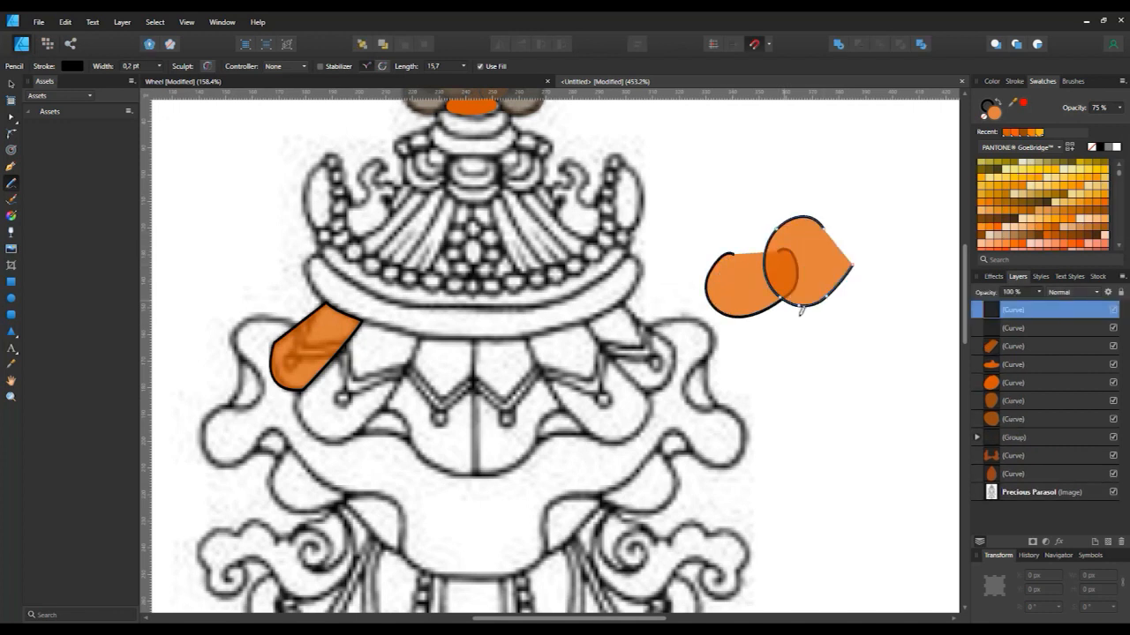
shift+click(1021, 330)
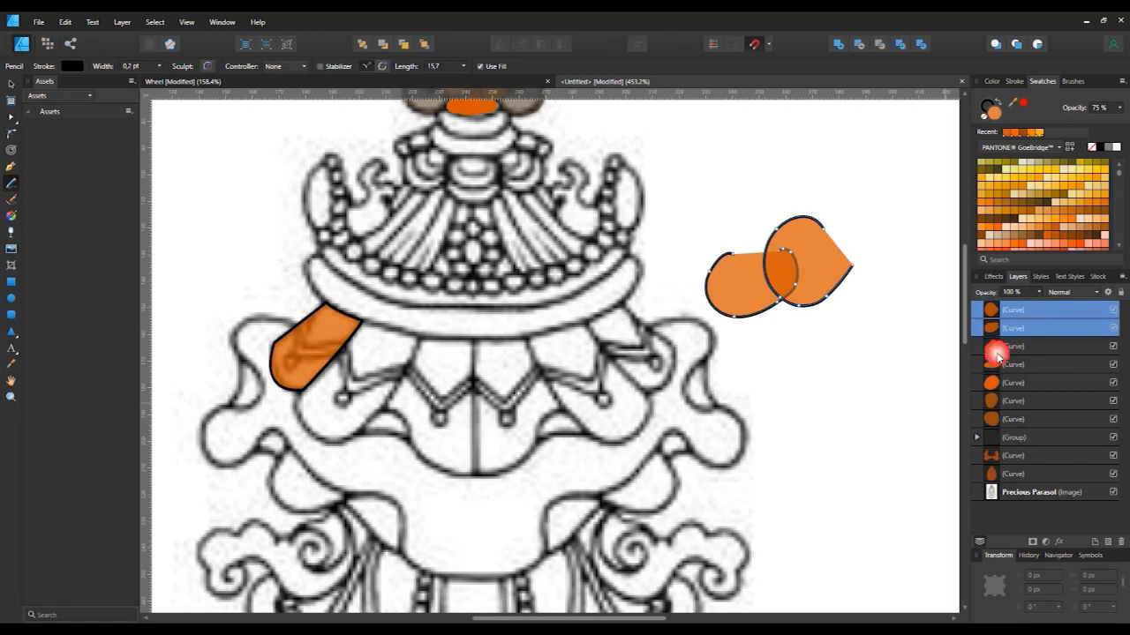
click(838, 44)
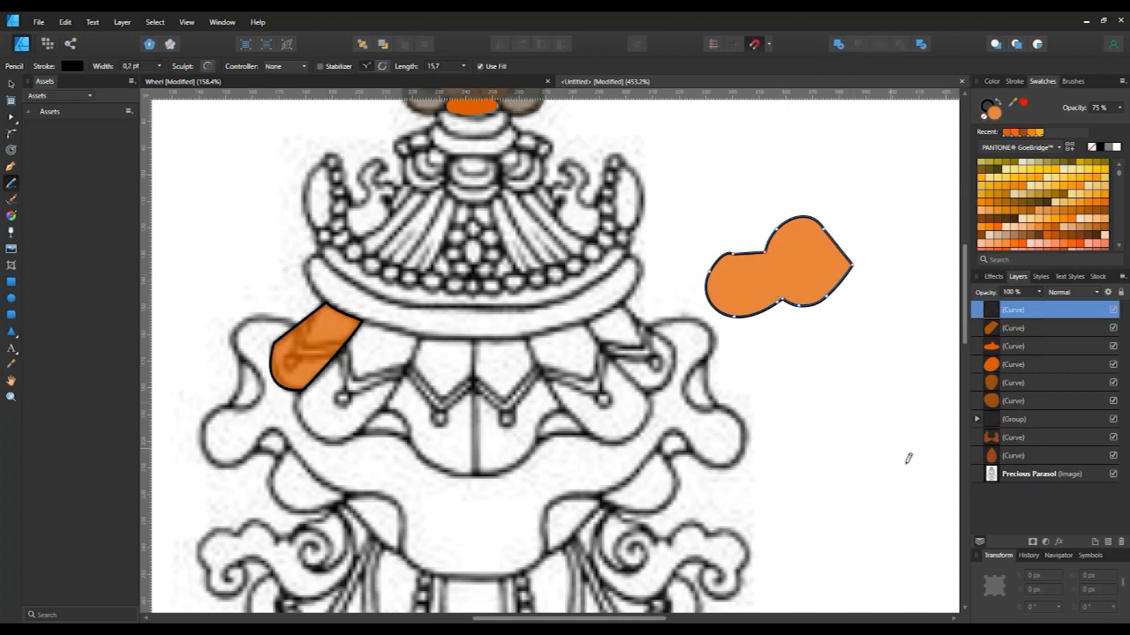
Step: Draw a square about 33 by 32 px below the merged shape, convert it to curves and bend its right edge outward
click(11, 282)
drag(767, 351, 855, 437)
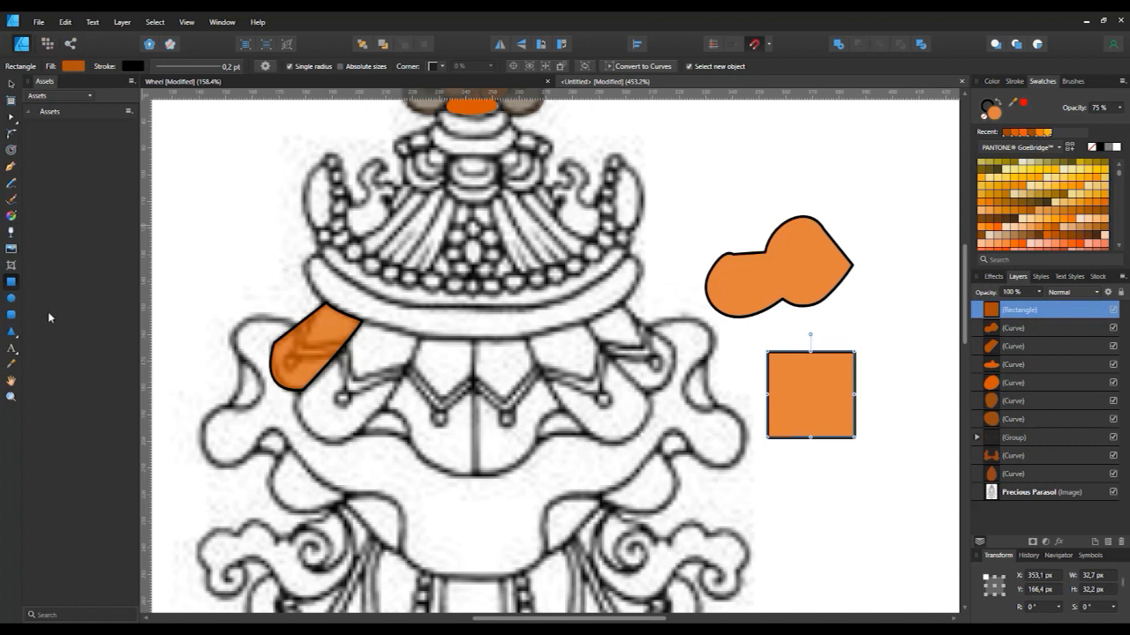
click(654, 70)
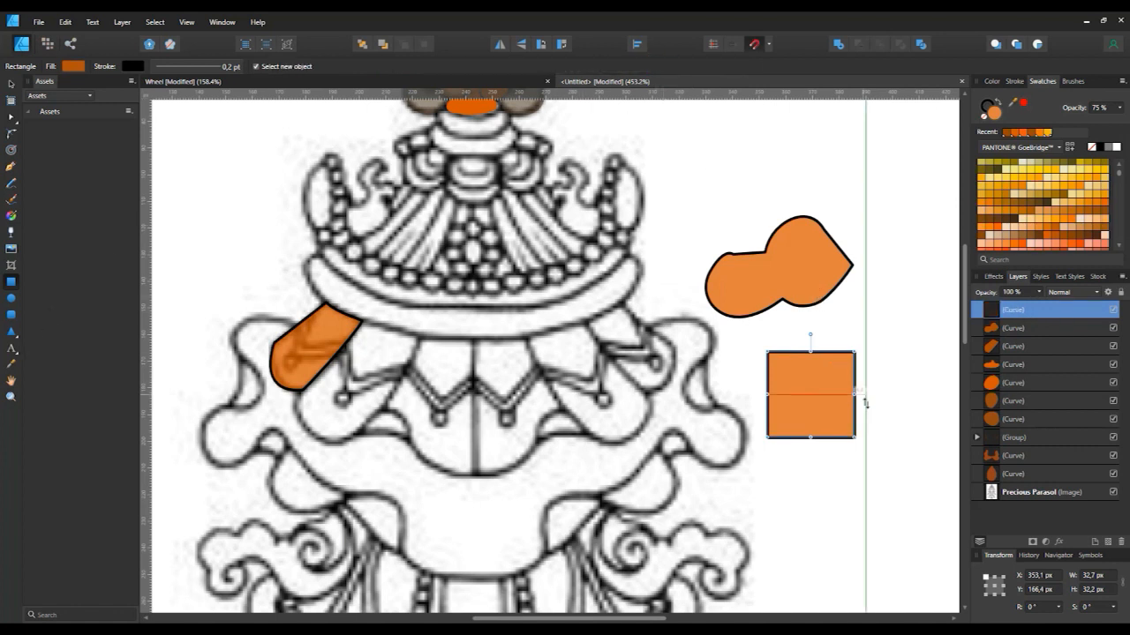
click(12, 116)
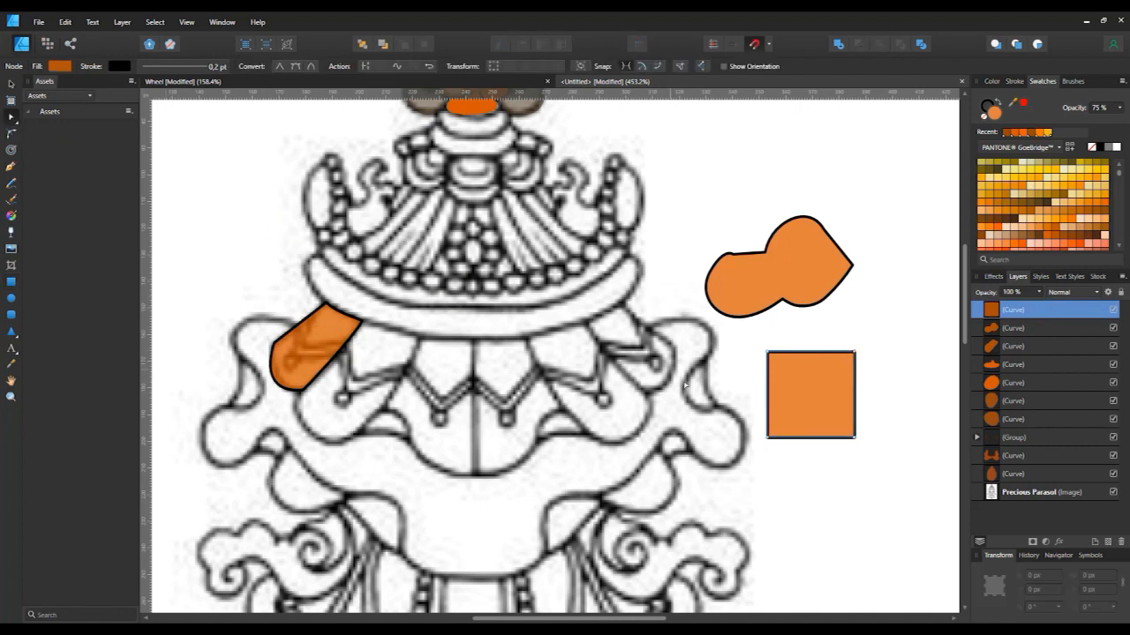
drag(873, 407, 882, 423)
Step: Round the square's two left corners with the Corner tool, the upper by about 6.3 px and the lower by about 11.7 px
key(c)
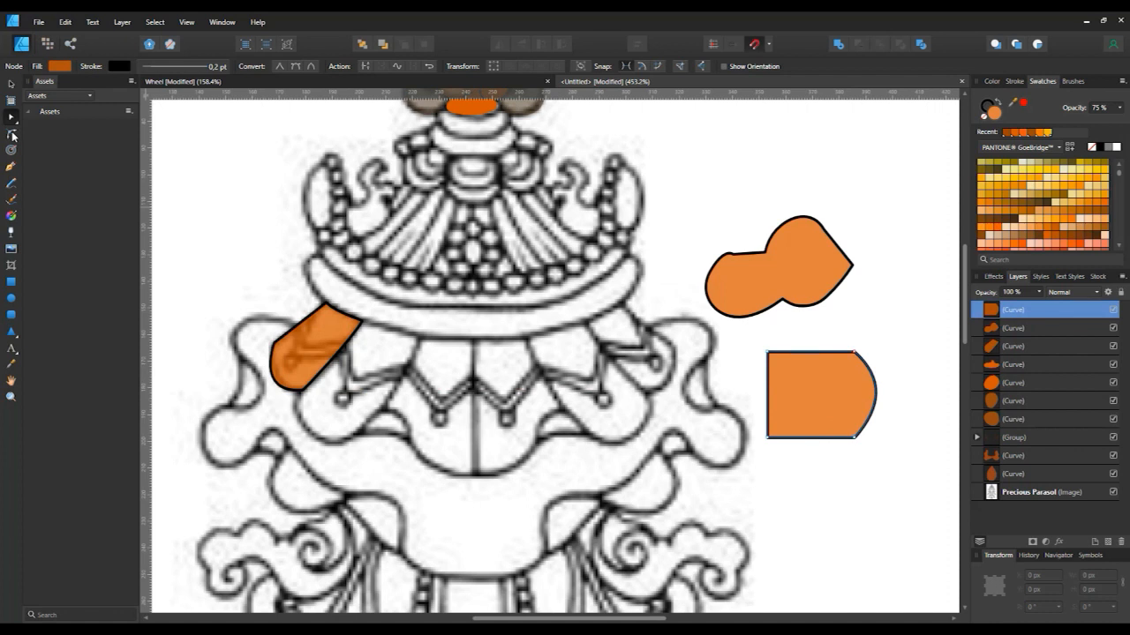
drag(781, 367, 795, 386)
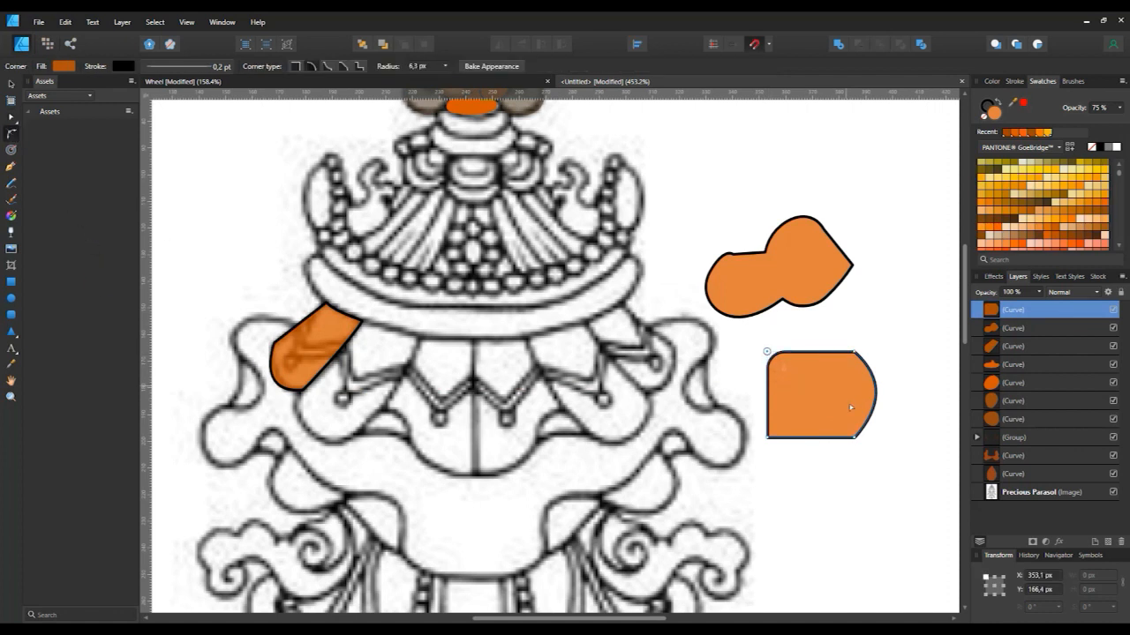
drag(779, 454, 822, 411)
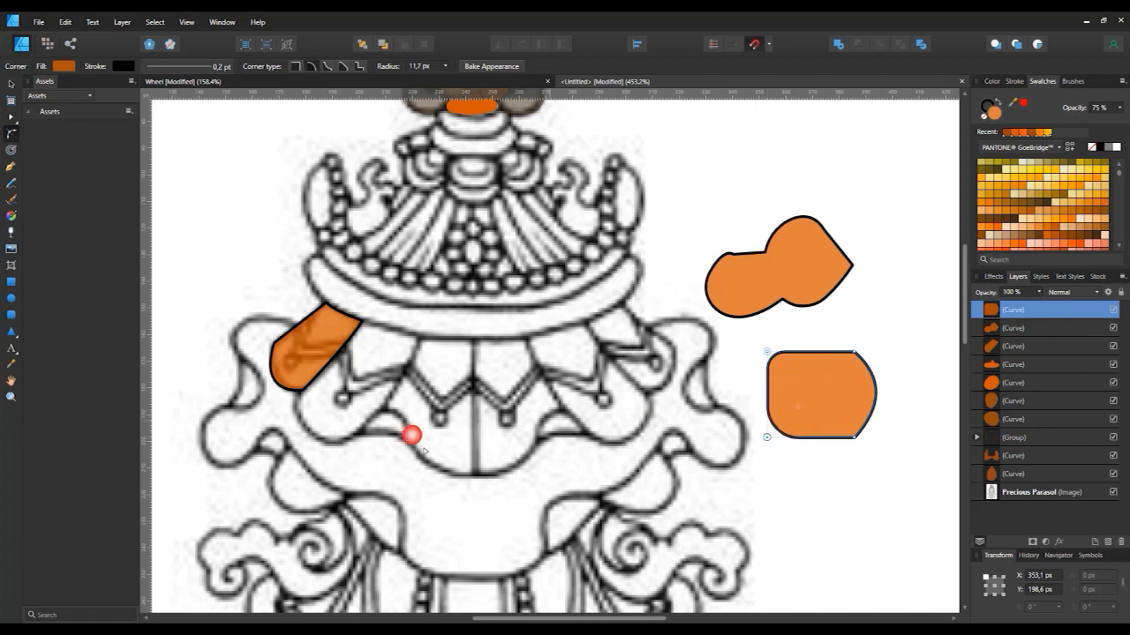
scroll(528, 425, down, 4)
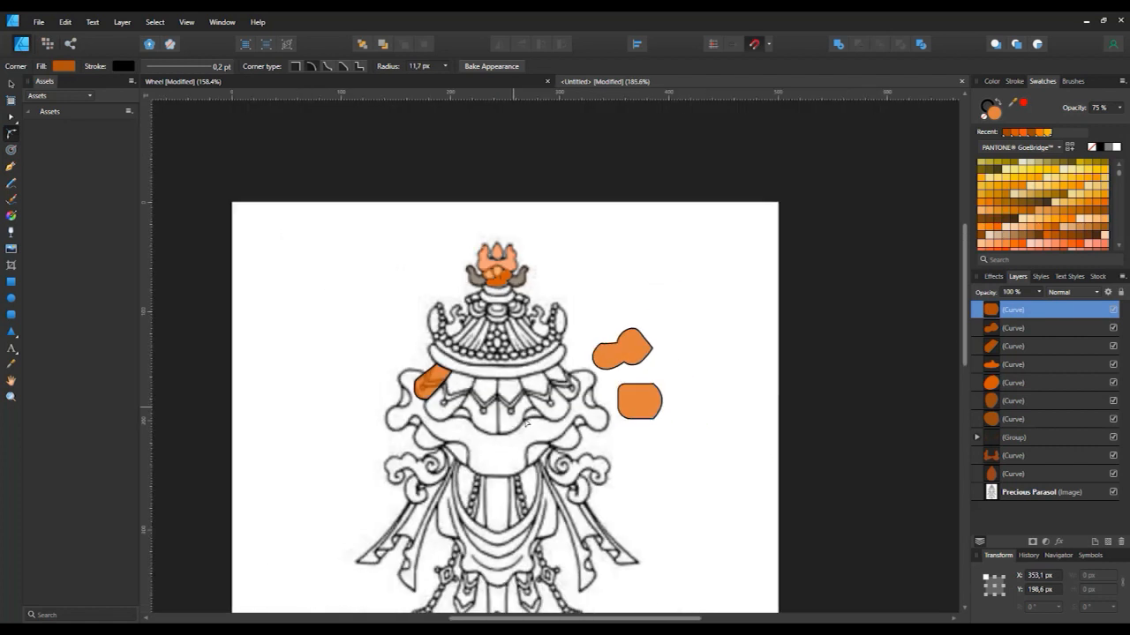
Step: Switch to the Wheel document and fill all coloured shapes in the visible Precious Parasol group with black, leaving out the image
click(363, 84)
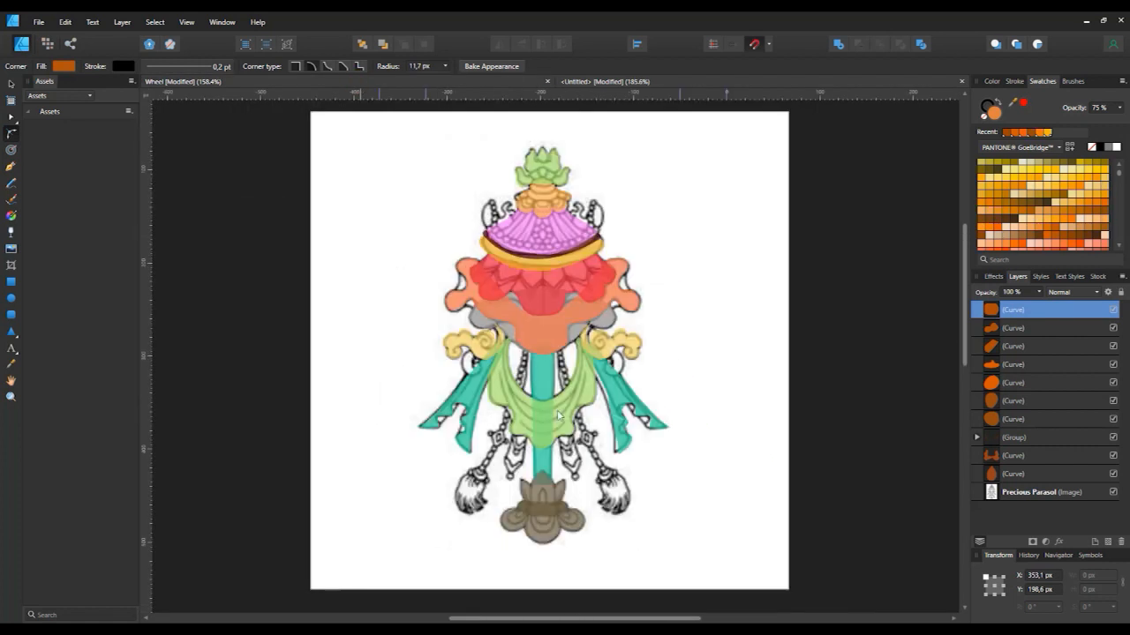
click(1022, 404)
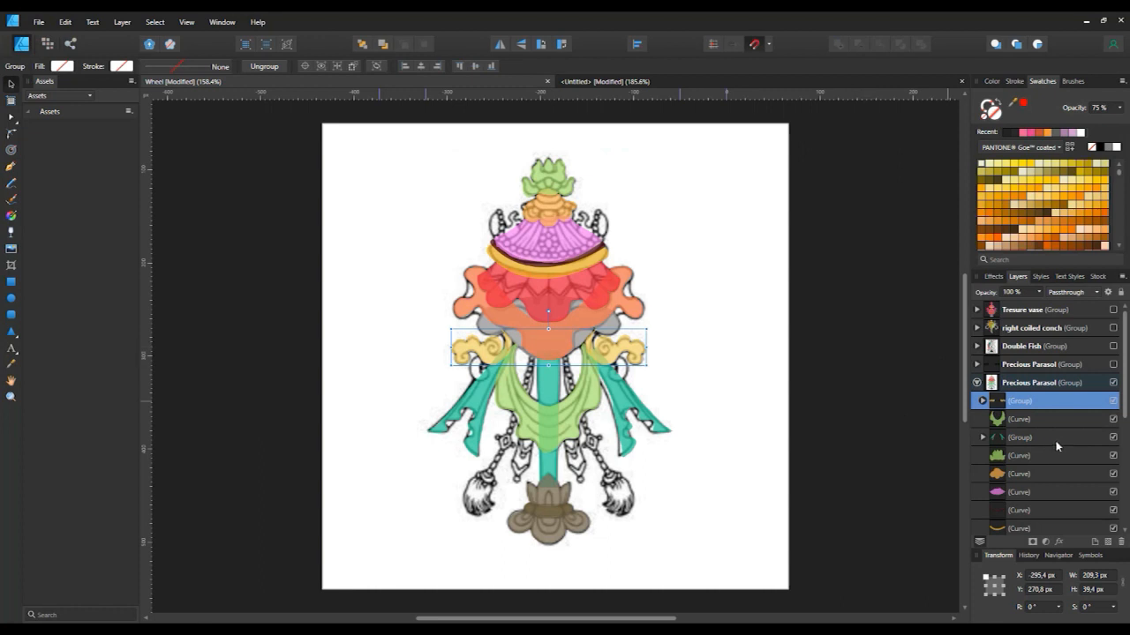
scroll(1057, 446, down, 6)
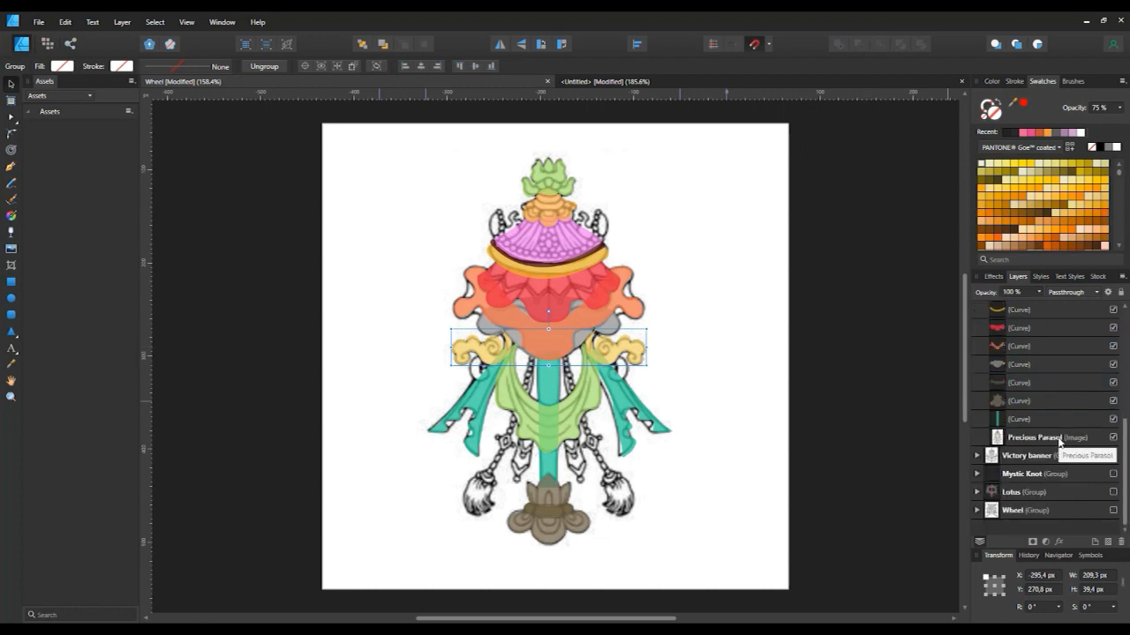
shift+click(1045, 420)
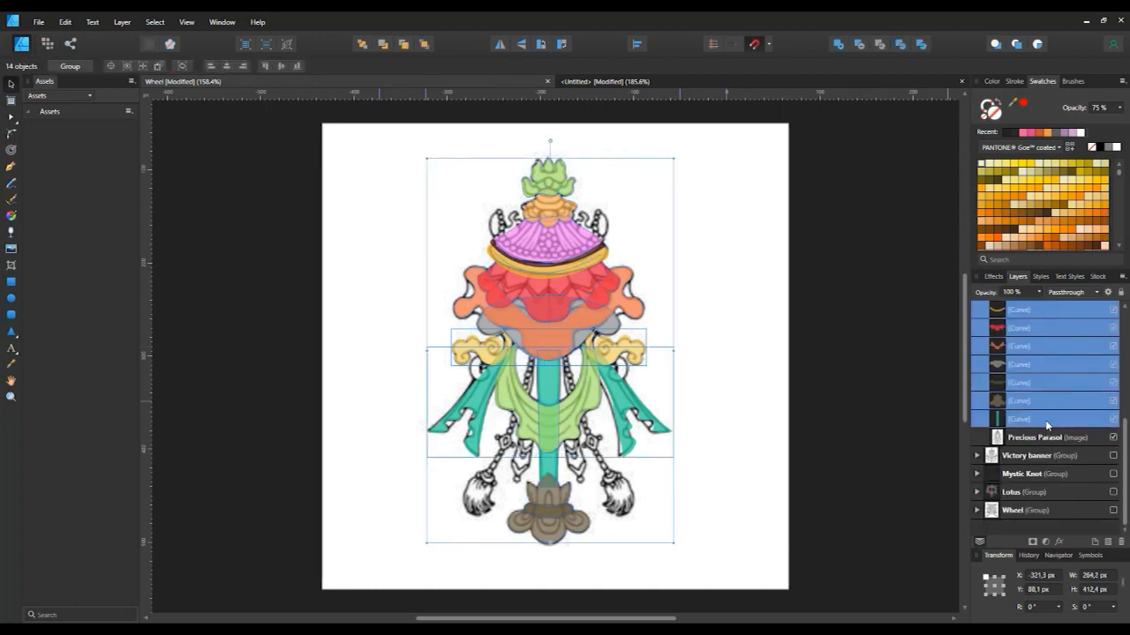
click(1101, 148)
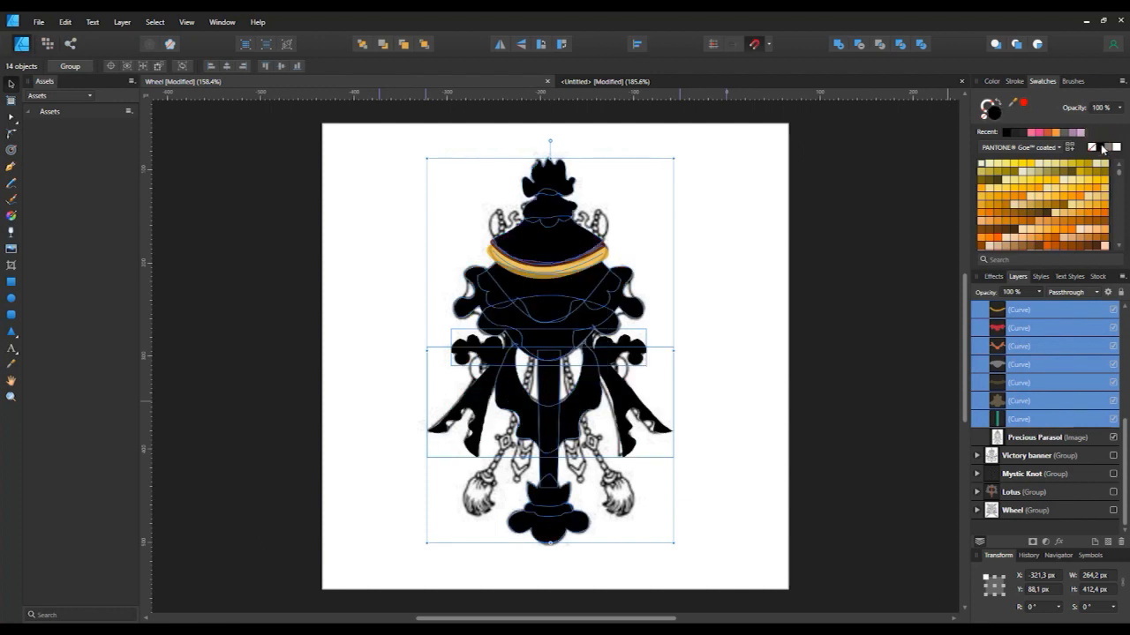
Step: Recolour the stroke of the golden rim band under the canopy with a recent dark swatch
click(1054, 314)
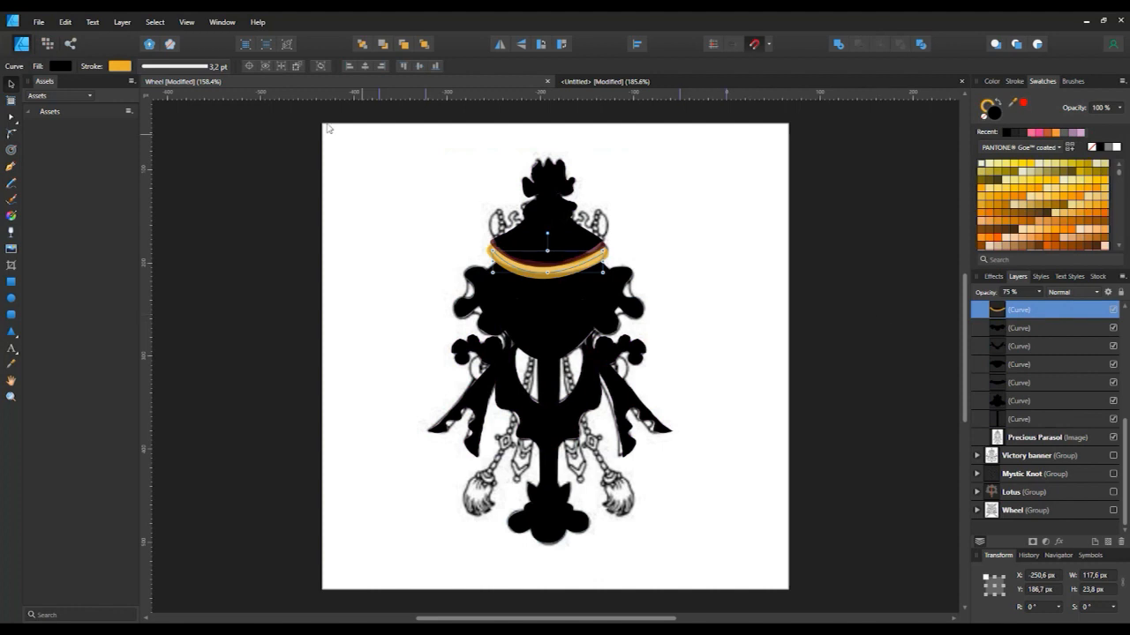
click(122, 68)
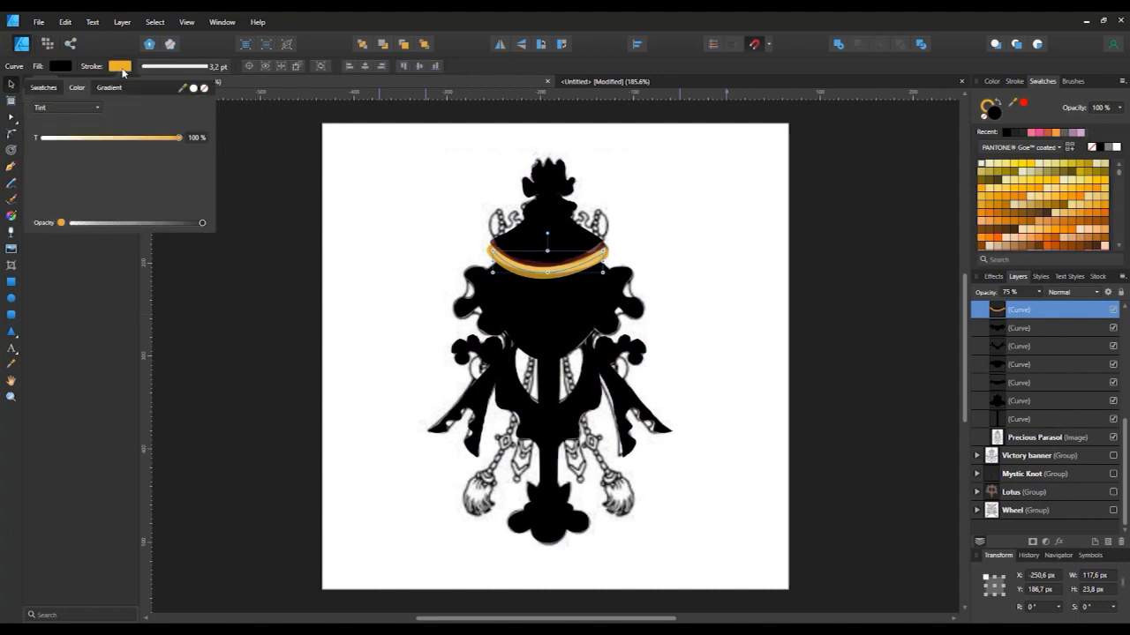
click(44, 87)
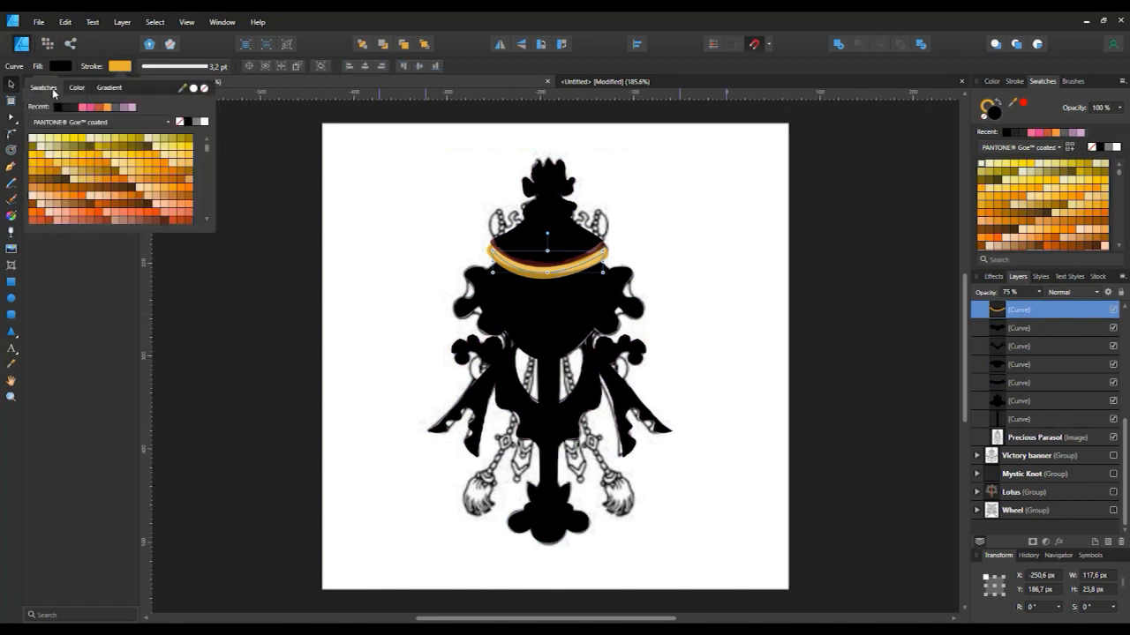
click(58, 106)
click(824, 315)
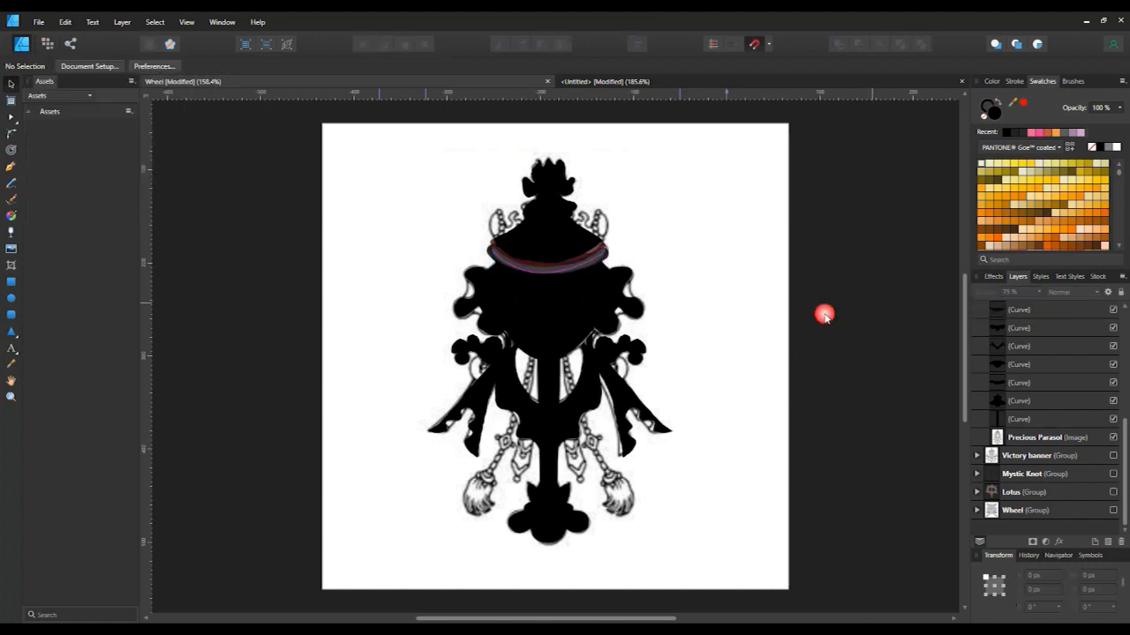
Step: Select the thin dark red curve above the rim band and open the swatches for its stroke colour
scroll(515, 253, up, 4)
scroll(516, 253, up, 2)
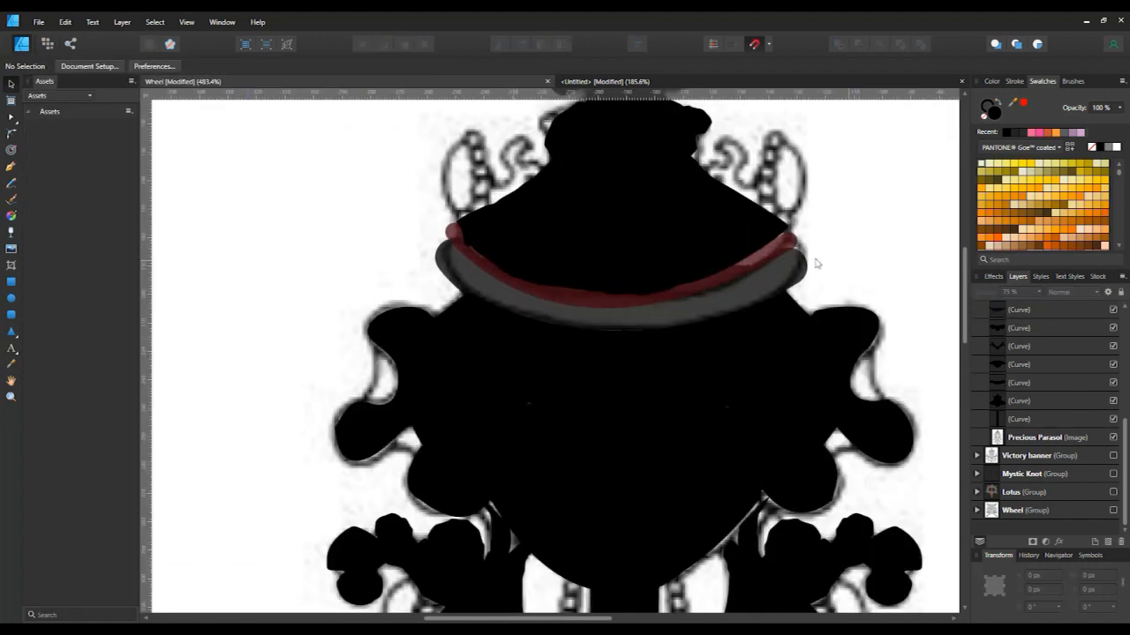
click(767, 252)
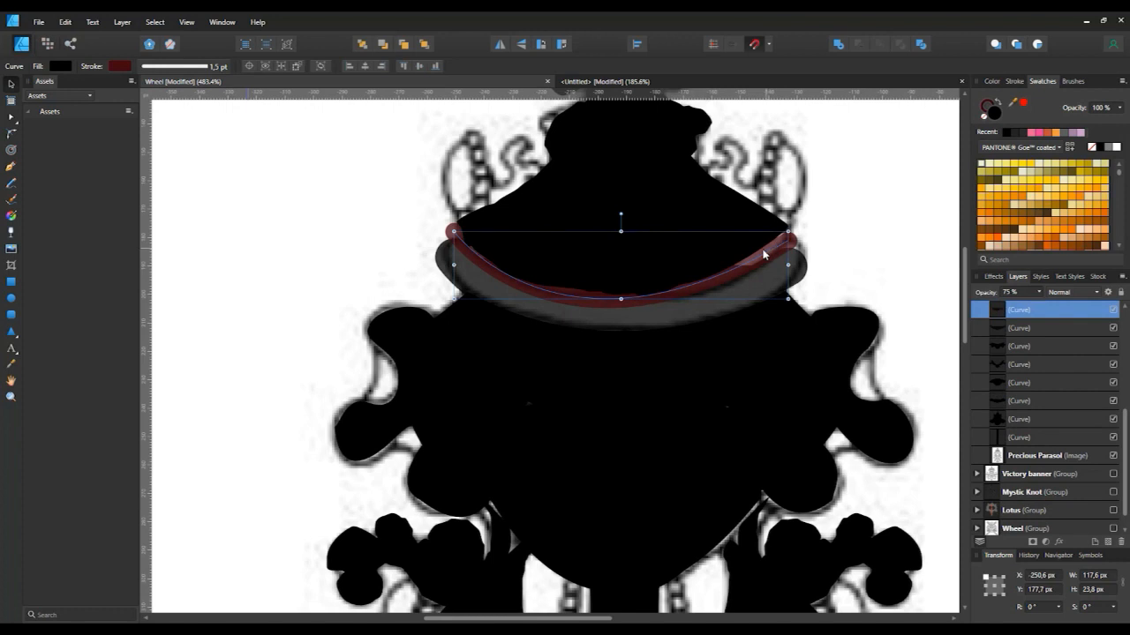
click(120, 67)
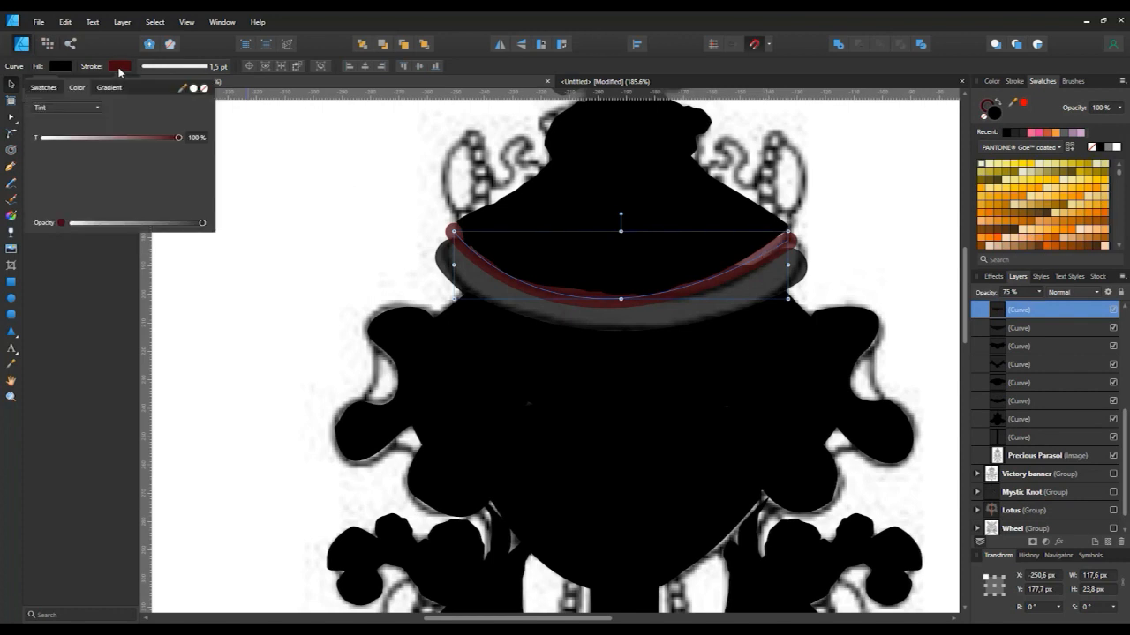
click(45, 89)
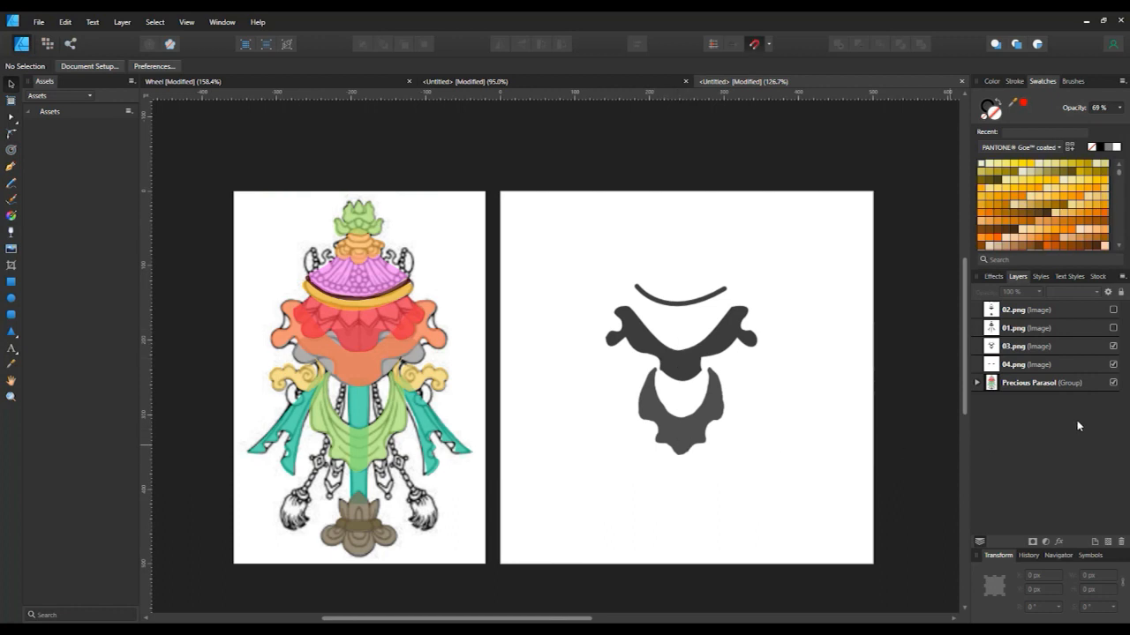
Step: Hide the 03.png layer and show it again, then make the 01.png layer visible too
click(1113, 347)
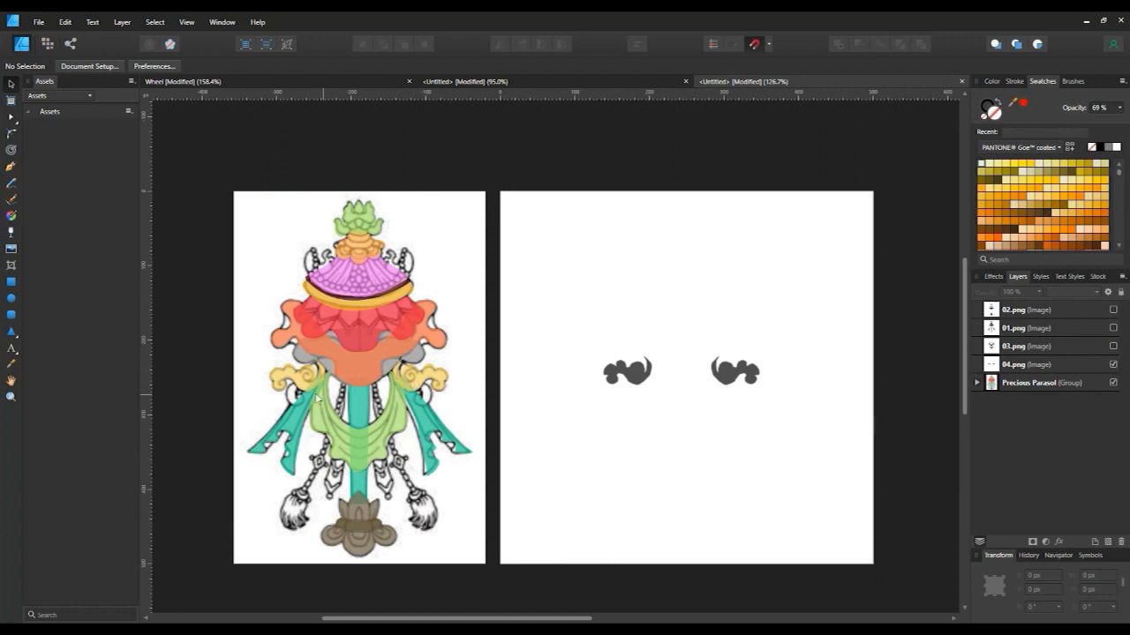
click(1113, 347)
click(1113, 329)
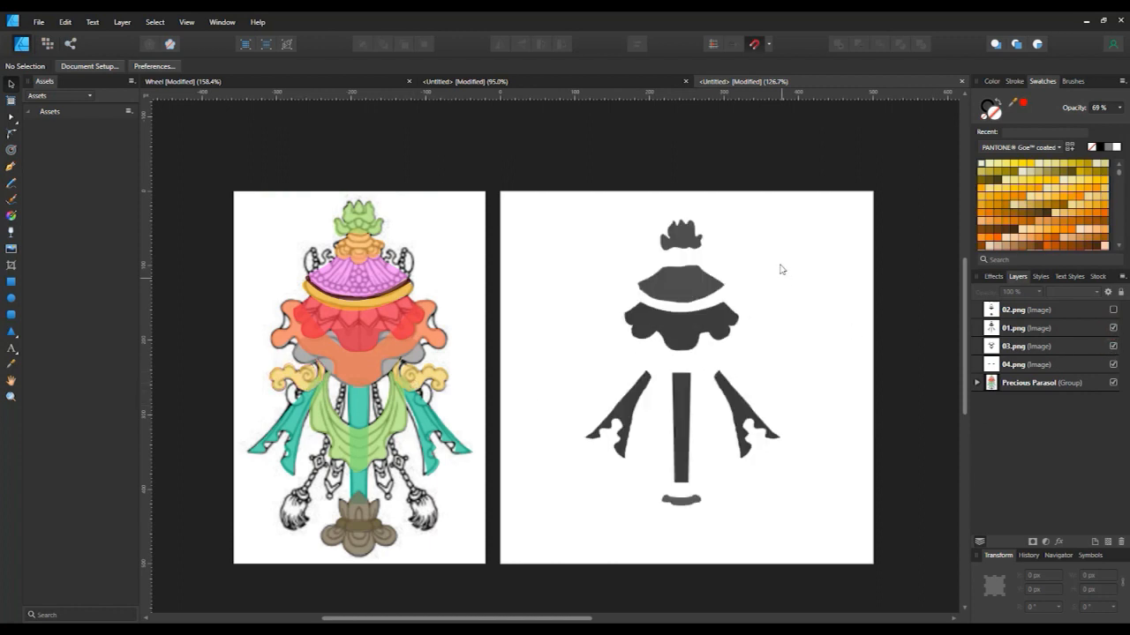